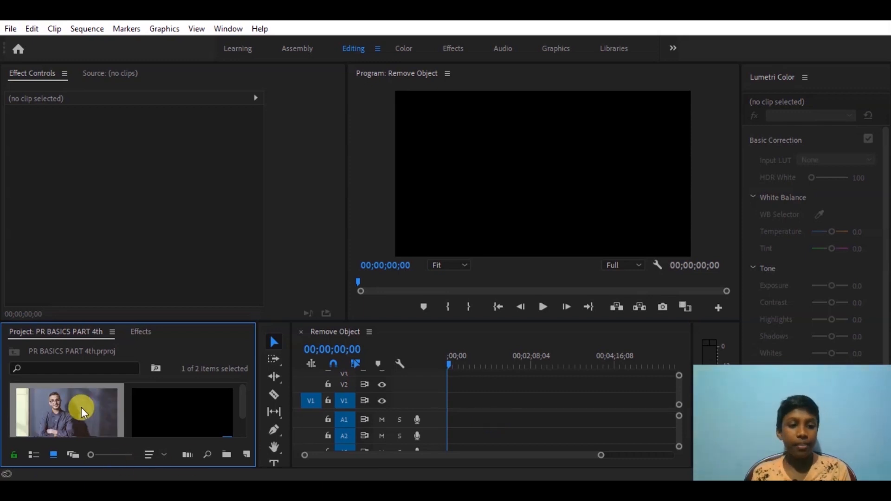
- Place the Man Smiling Video clip at the start of track V1 and duplicate it directly above on V2
{"action": "left_click_drag", "start_coordinate": [82, 412], "coordinate": [448, 400]}
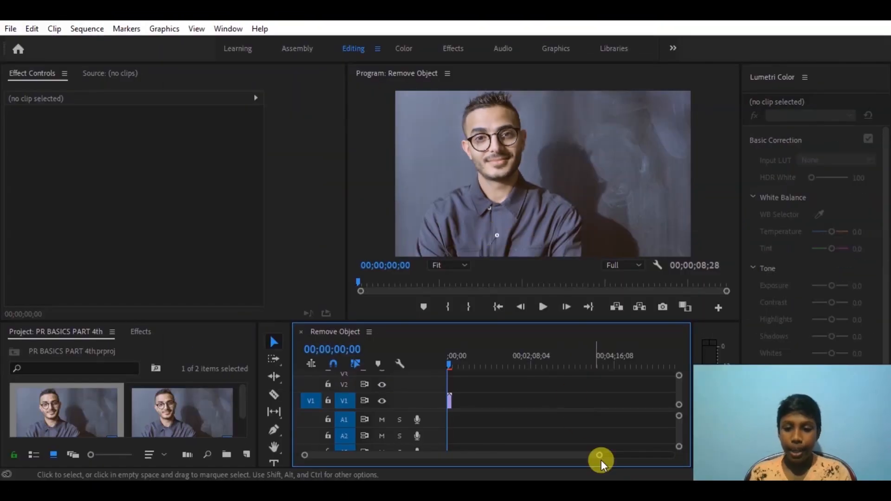
{"action": "left_click_drag", "start_coordinate": [599, 455], "coordinate": [471, 455]}
{"action": "left_click_drag", "start_coordinate": [535, 457], "coordinate": [519, 456]}
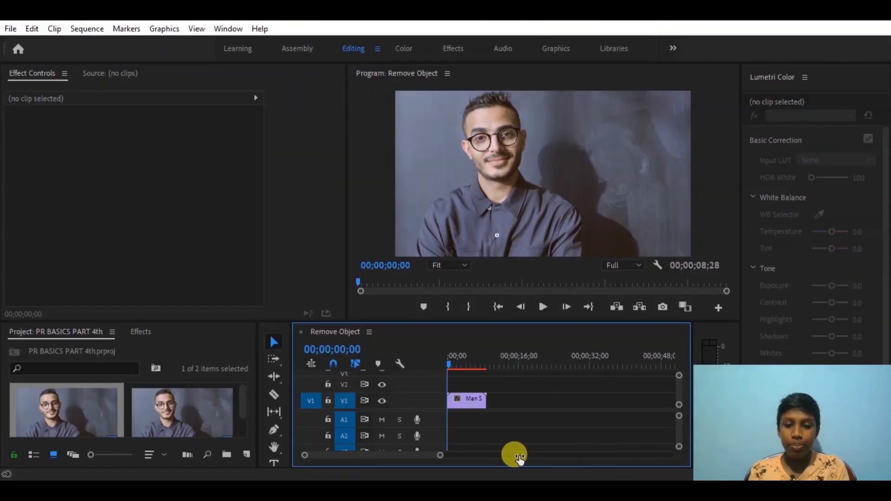
{"action": "left_click", "coordinate": [481, 407]}
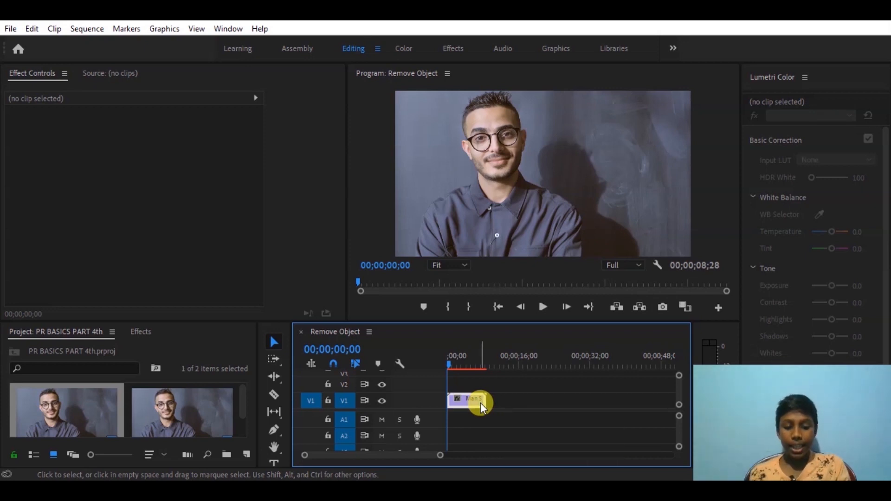
{"action": "left_click_drag", "start_coordinate": [480, 402], "coordinate": [474, 386]}
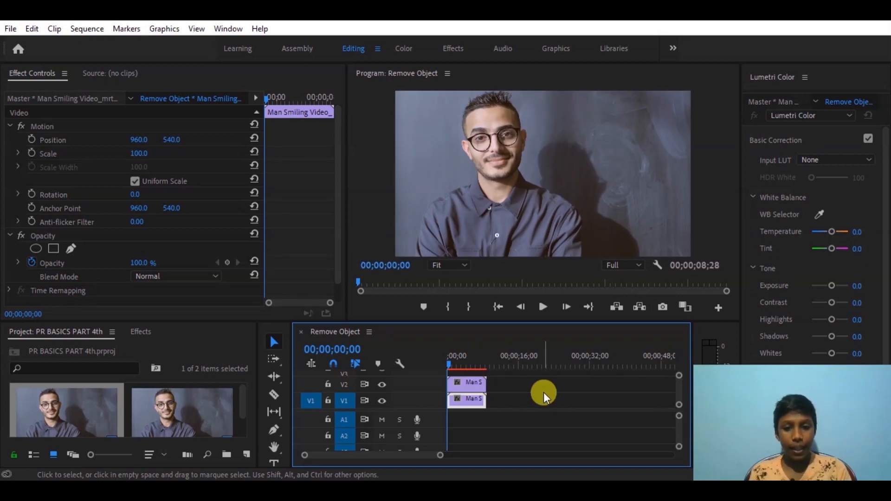
- Draw a closed four-point opacity mask with the Pen on the V2 clip, over the plain shirt fabric just above the second button
{"action": "left_click", "coordinate": [464, 383]}
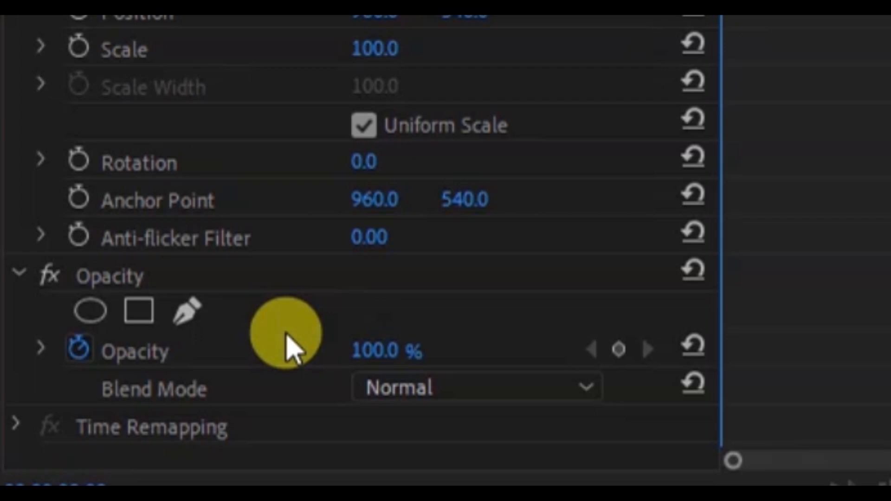
{"action": "left_click", "coordinate": [187, 312]}
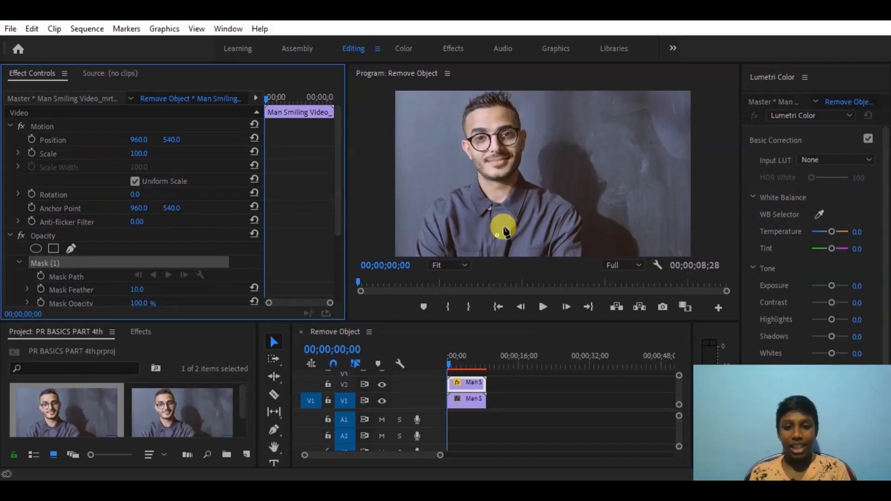
{"action": "left_click", "coordinate": [457, 264]}
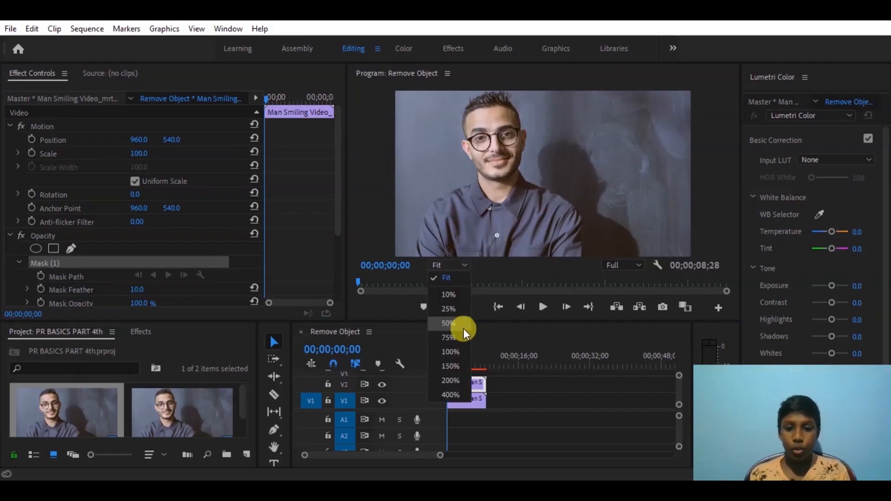
{"action": "left_click", "coordinate": [460, 325]}
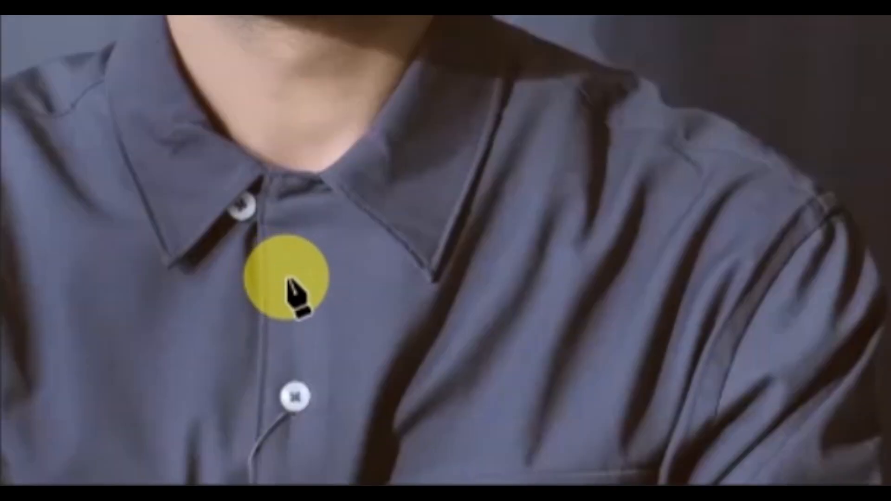
{"action": "left_click", "coordinate": [286, 280]}
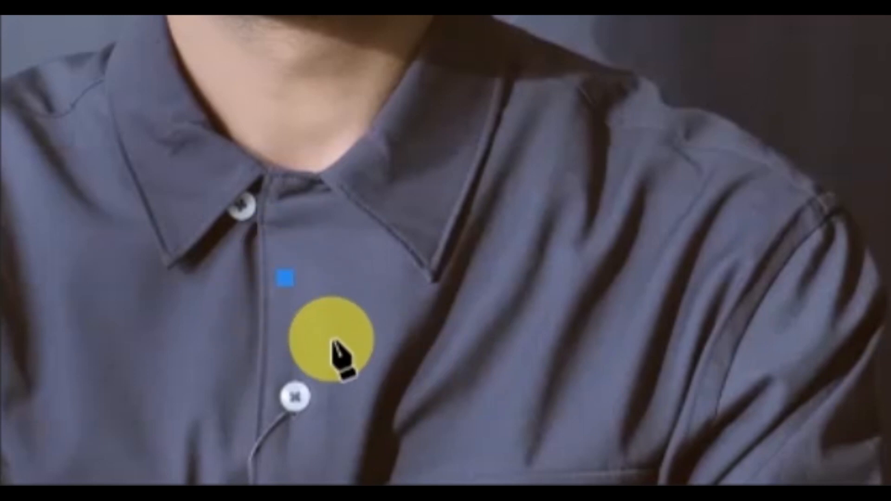
{"action": "left_click", "coordinate": [374, 379]}
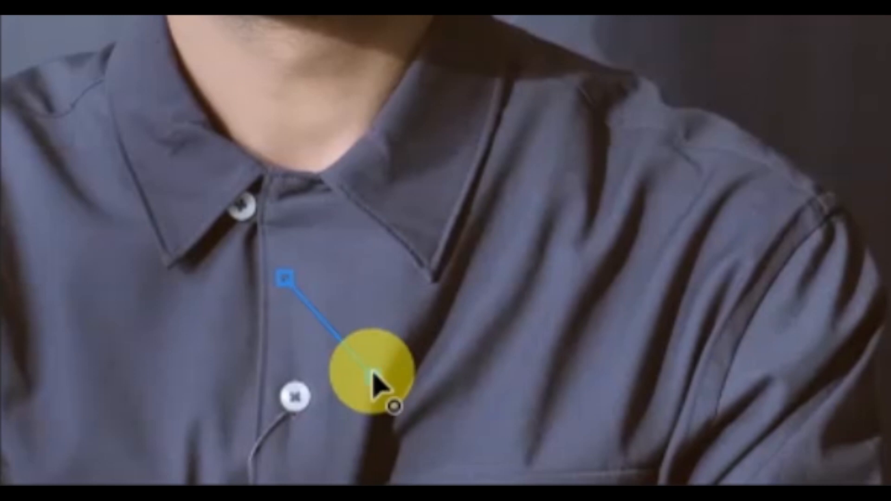
{"action": "left_click", "coordinate": [407, 280]}
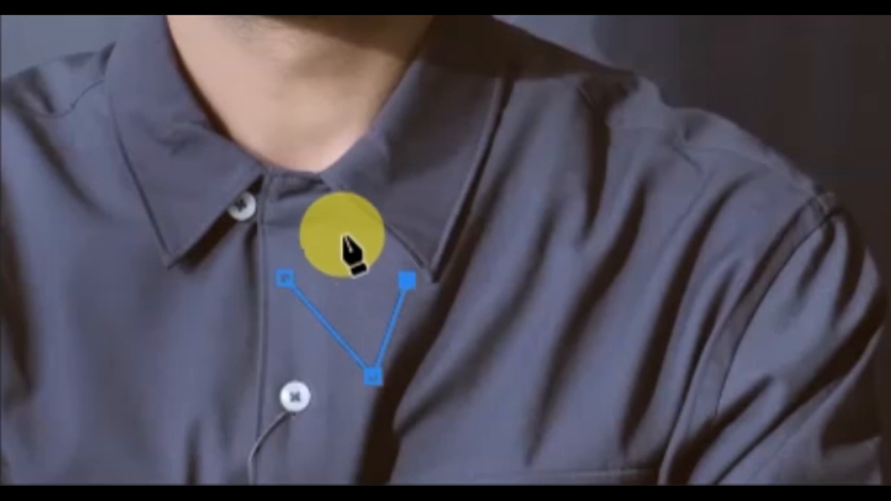
{"action": "left_click", "coordinate": [316, 218]}
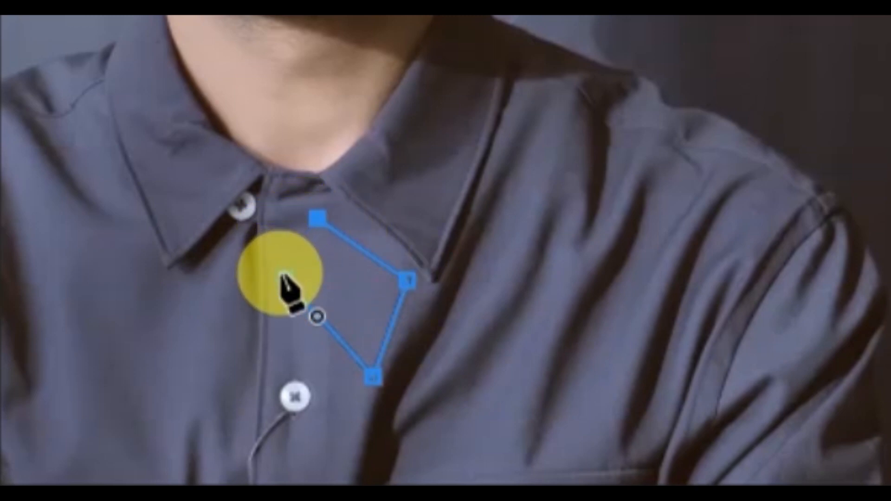
{"action": "left_click", "coordinate": [280, 274]}
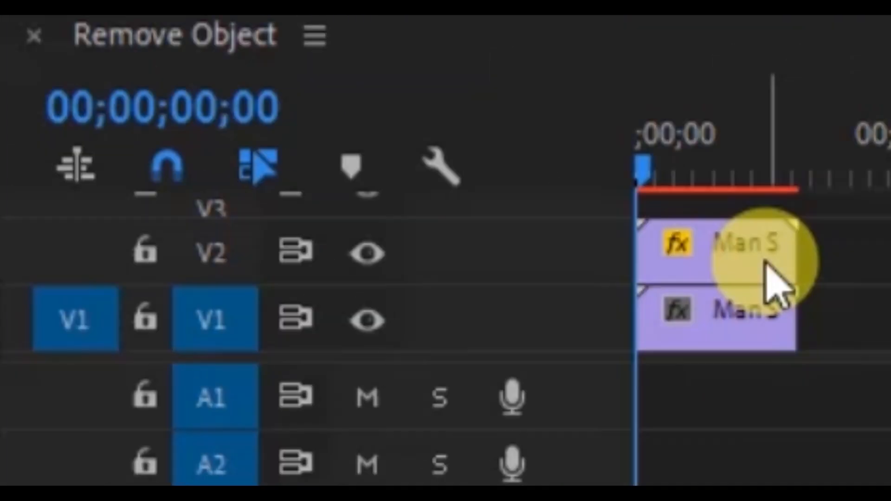
- Move the masked V2 clip to Position 908, 628 so the fabric patch covers the second shirt button
{"action": "left_click", "coordinate": [769, 278]}
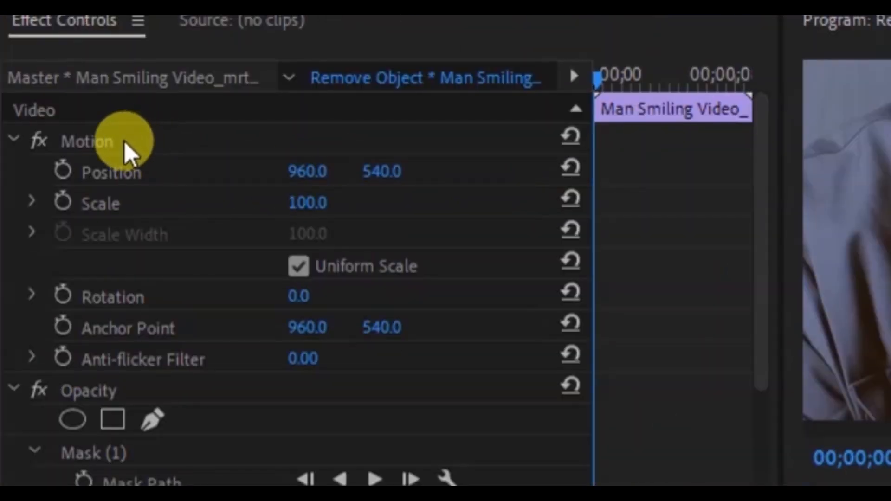
{"action": "left_click", "coordinate": [130, 148]}
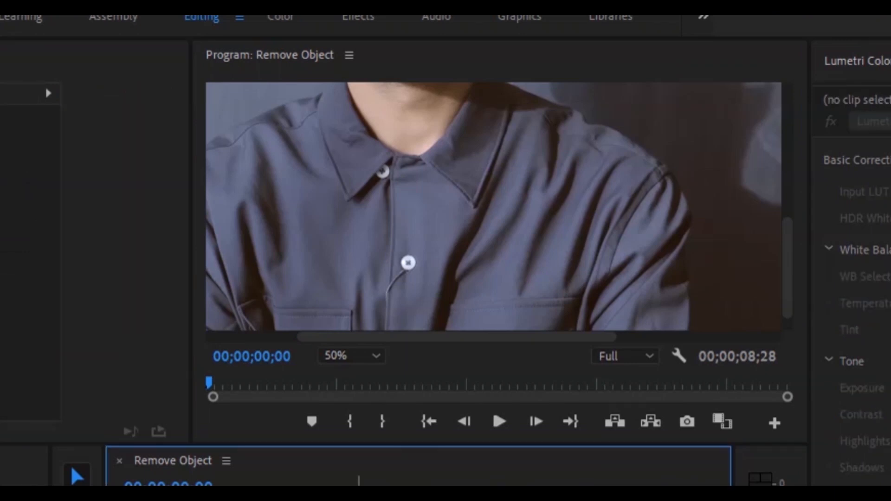
{"action": "left_click", "coordinate": [596, 200]}
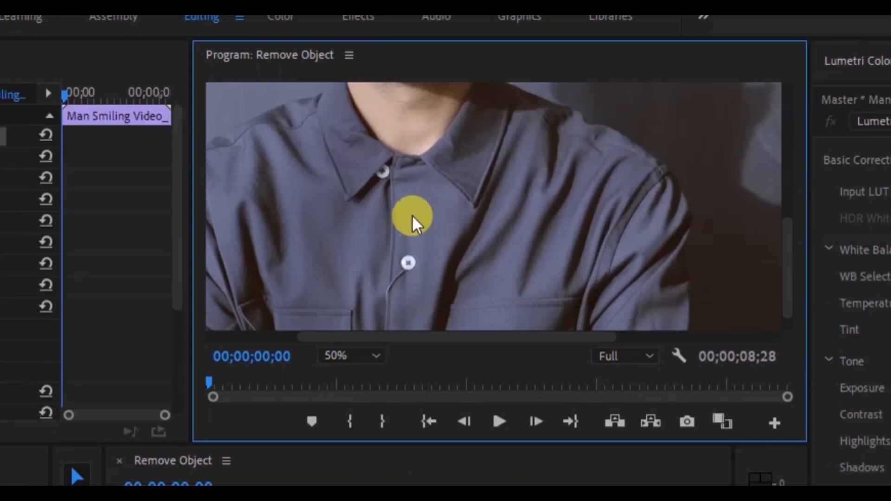
{"action": "left_click_drag", "start_coordinate": [483, 273], "coordinate": [484, 261]}
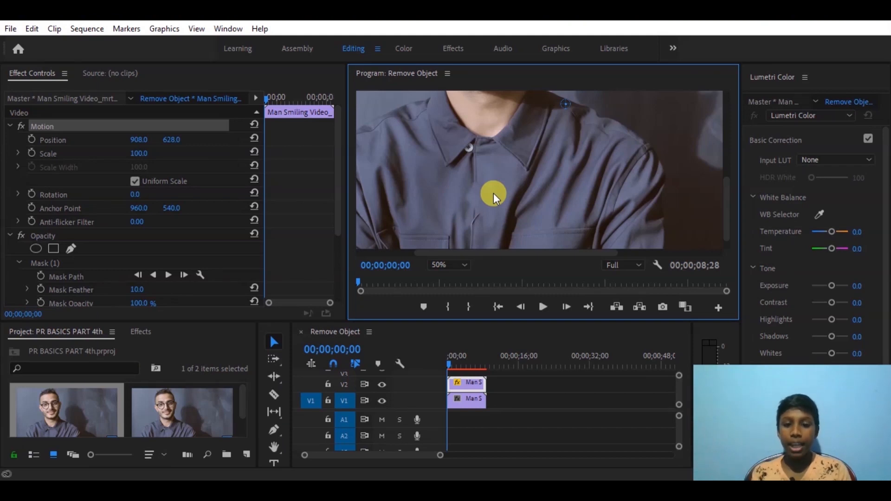
- Show the mask outline on the V2 clip and set its Mask Feather to 32
{"action": "left_click", "coordinate": [477, 387]}
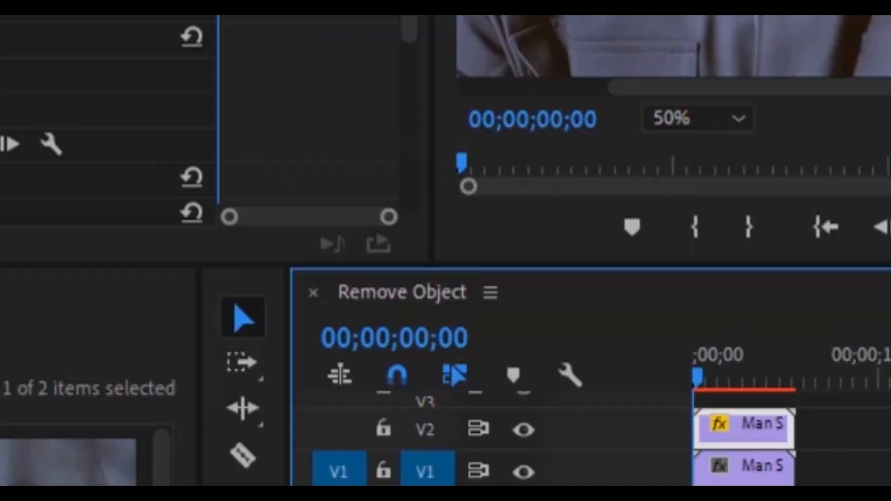
{"action": "left_click_drag", "start_coordinate": [339, 190], "coordinate": [336, 214]}
{"action": "left_click_drag", "start_coordinate": [704, 274], "coordinate": [706, 328]}
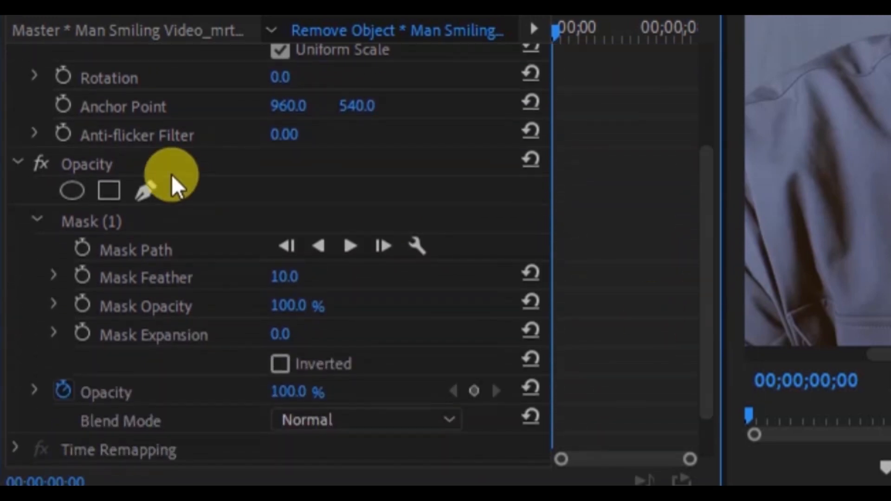
{"action": "left_click", "coordinate": [155, 165]}
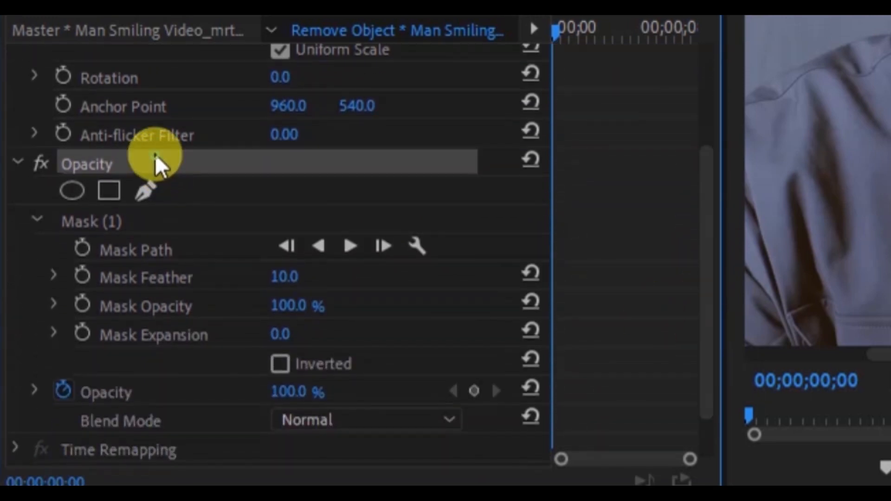
{"action": "left_click", "coordinate": [255, 221]}
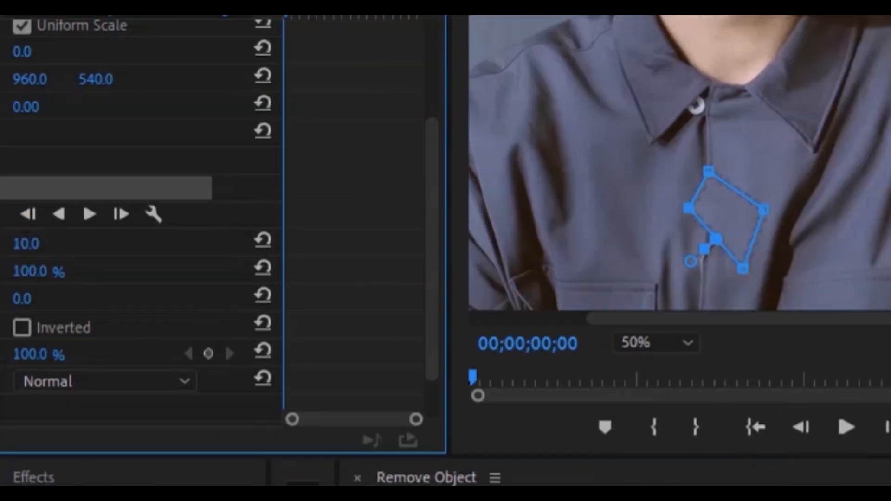
{"action": "left_click", "coordinate": [612, 482]}
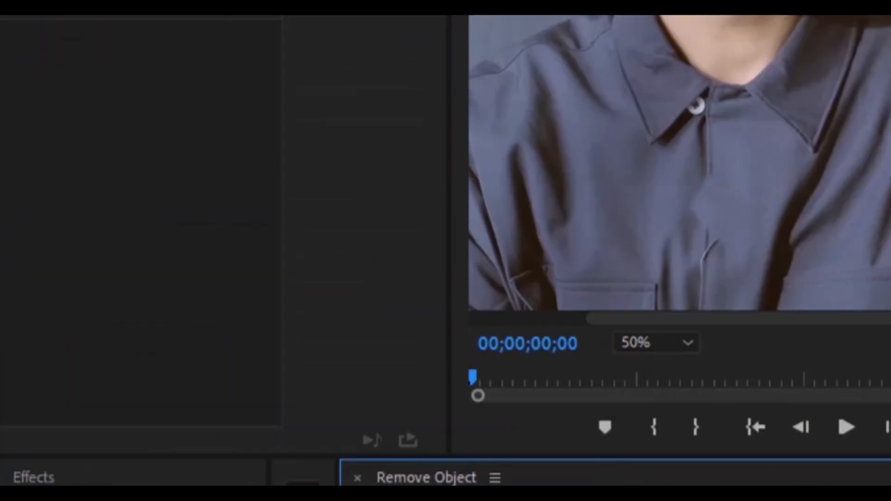
{"action": "left_click", "coordinate": [22, 392]}
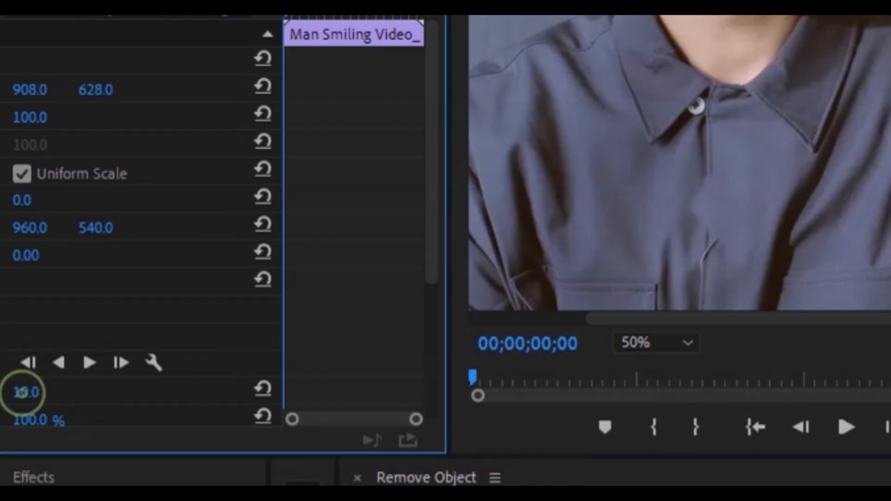
{"action": "type", "text": "45"}
{"action": "key", "text": "Return"}
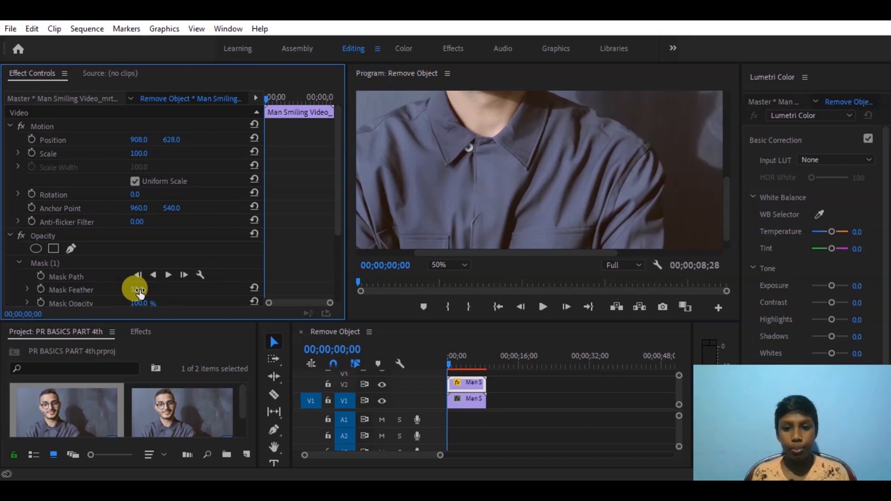
- Fit the whole frame in the preview and check the patched button at 00;00;02;14
{"action": "left_click", "coordinate": [456, 266]}
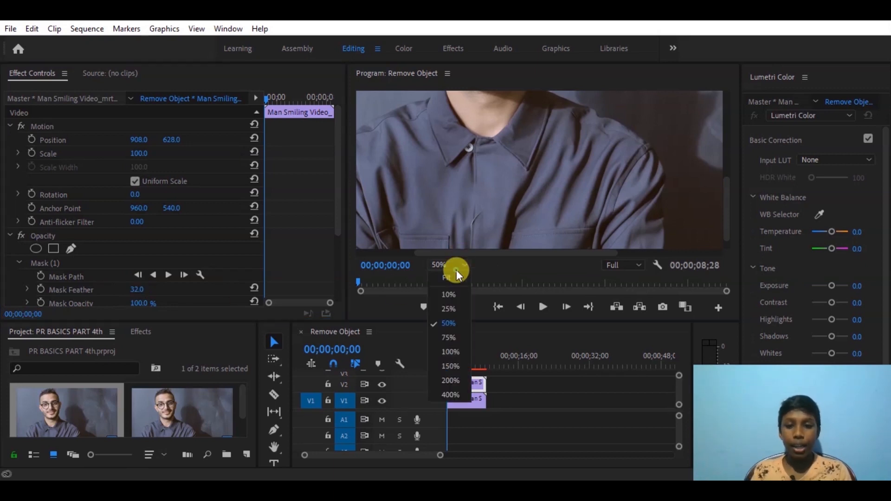
{"action": "left_click", "coordinate": [455, 277]}
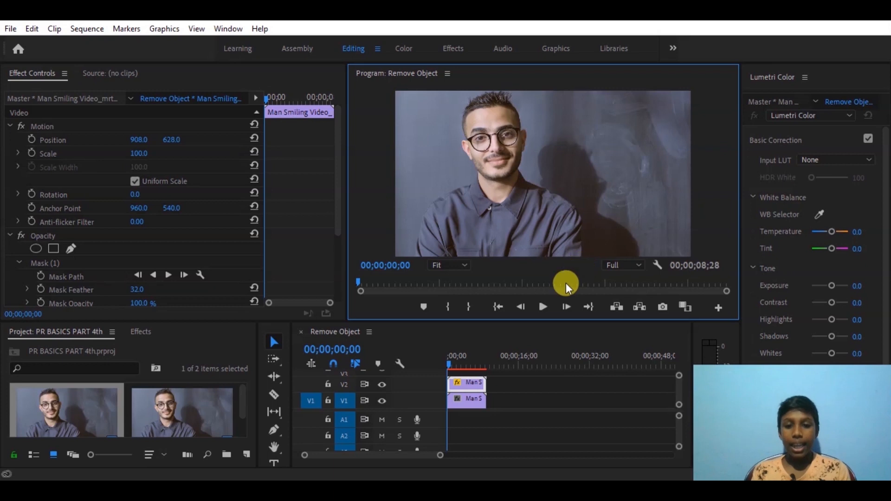
{"action": "left_click", "coordinate": [459, 282]}
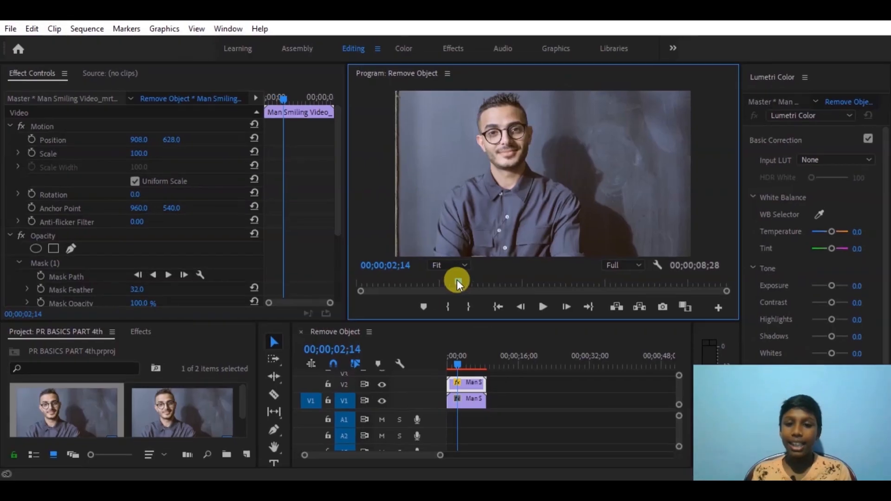
- Turn on Mask Path keyframing for the V2 clip's mask at 00;00;00;00
{"action": "left_click_drag", "start_coordinate": [456, 282], "coordinate": [357, 279]}
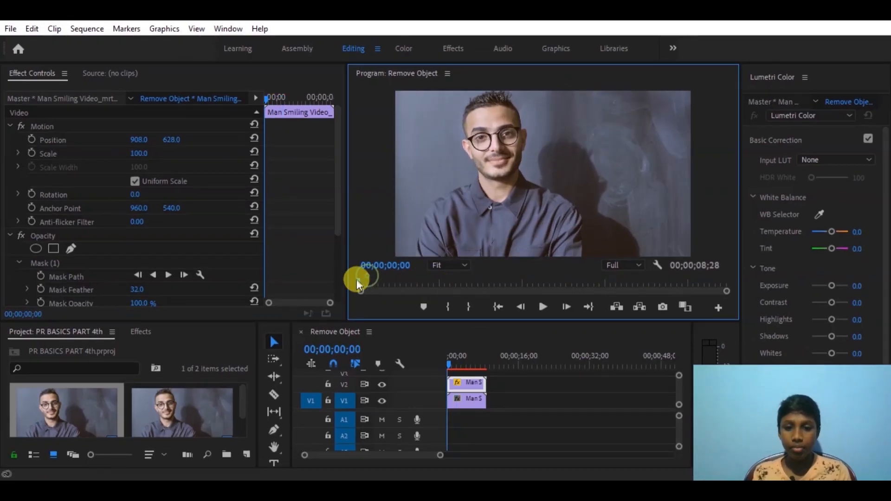
{"action": "left_click", "coordinate": [472, 383]}
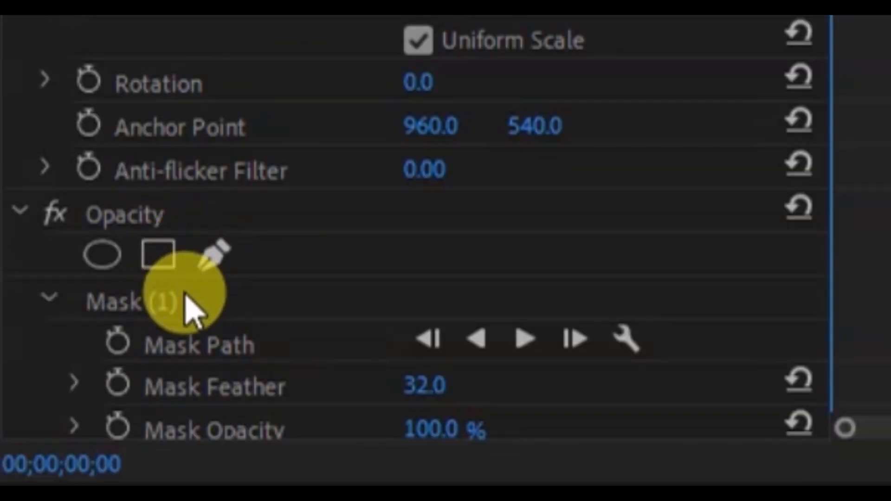
{"action": "left_click", "coordinate": [119, 346]}
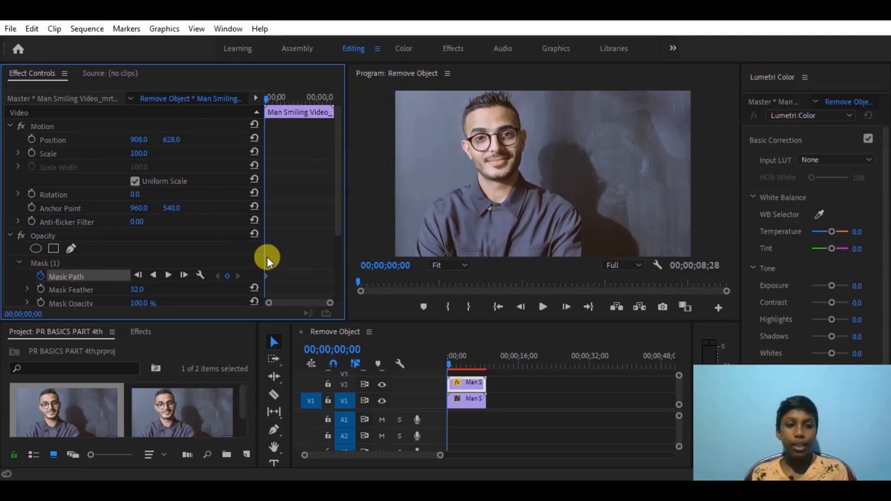
- Advance to 00;00;00;28 and move the mask over the second shirt button, with the preview at 50%
{"action": "triple_click", "coordinate": [566, 305]}
{"action": "triple_click", "coordinate": [566, 305]}
{"action": "double_click", "coordinate": [566, 305]}
{"action": "triple_click", "coordinate": [567, 305]}
{"action": "left_click", "coordinate": [566, 306]}
{"action": "triple_click", "coordinate": [567, 305]}
{"action": "left_click", "coordinate": [567, 305]}
{"action": "left_click", "coordinate": [394, 280]}
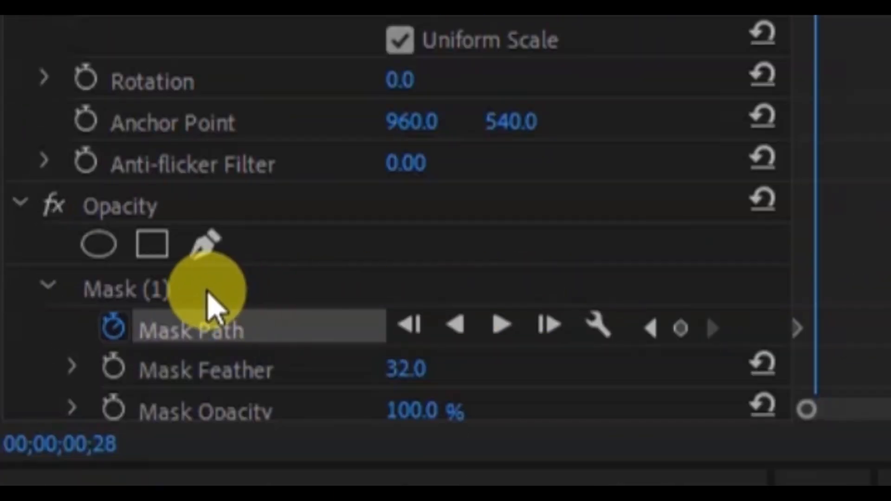
{"action": "left_click", "coordinate": [218, 299]}
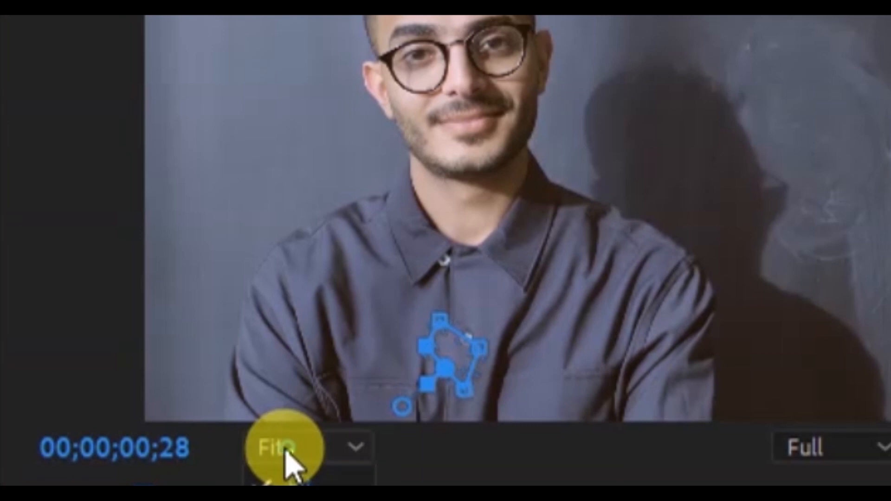
{"action": "left_click", "coordinate": [285, 449]}
{"action": "left_click", "coordinate": [299, 499]}
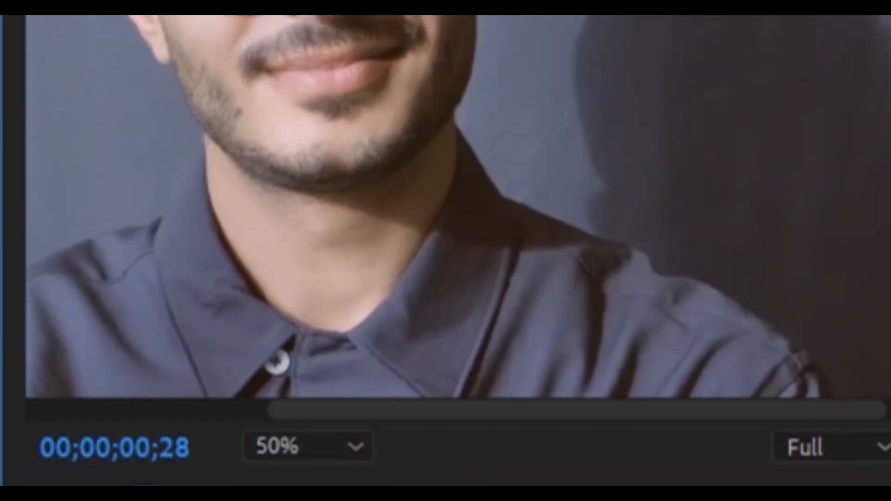
{"action": "scroll", "coordinate": [445, 206], "scroll_direction": "down", "scroll_amount": 5}
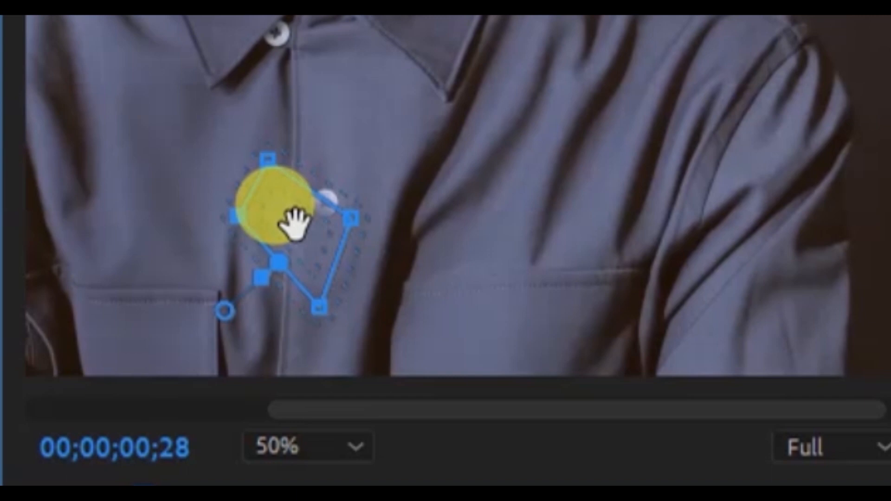
{"action": "left_click", "coordinate": [308, 240]}
{"action": "left_click_drag", "start_coordinate": [307, 240], "coordinate": [341, 214]}
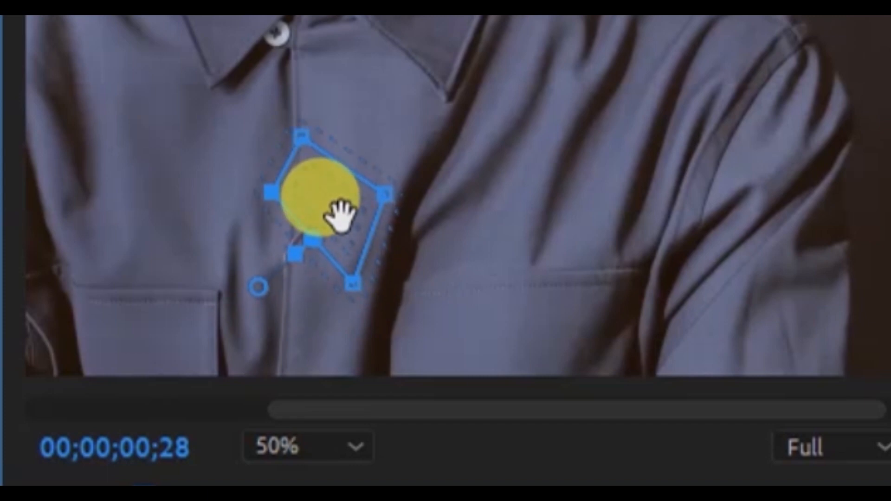
- Fit the whole frame in the preview, advance to 00;00;01;11 and select the V2 clip
{"action": "left_click", "coordinate": [350, 449]}
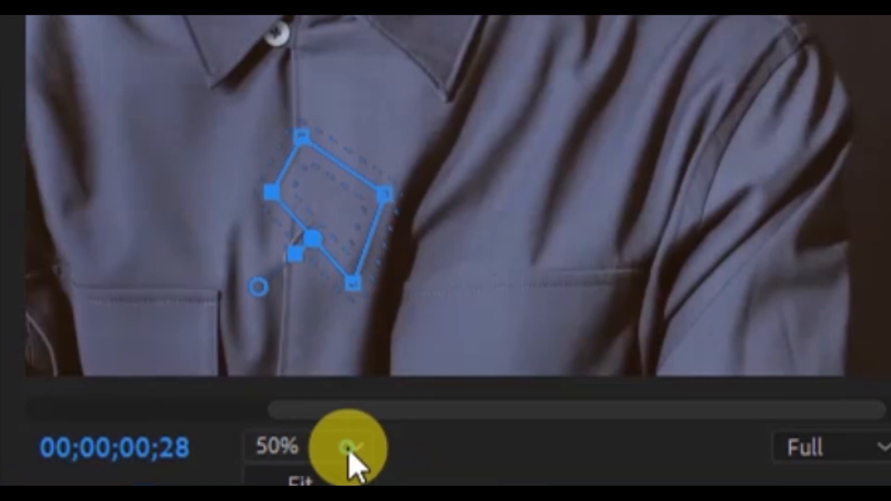
{"action": "left_click", "coordinate": [343, 482]}
{"action": "left_click", "coordinate": [556, 377]}
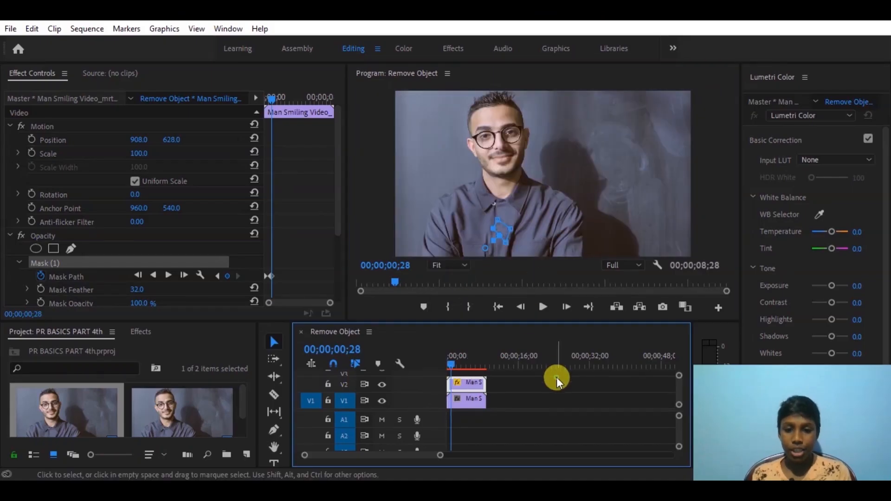
{"action": "left_click_drag", "start_coordinate": [398, 281], "coordinate": [413, 282]}
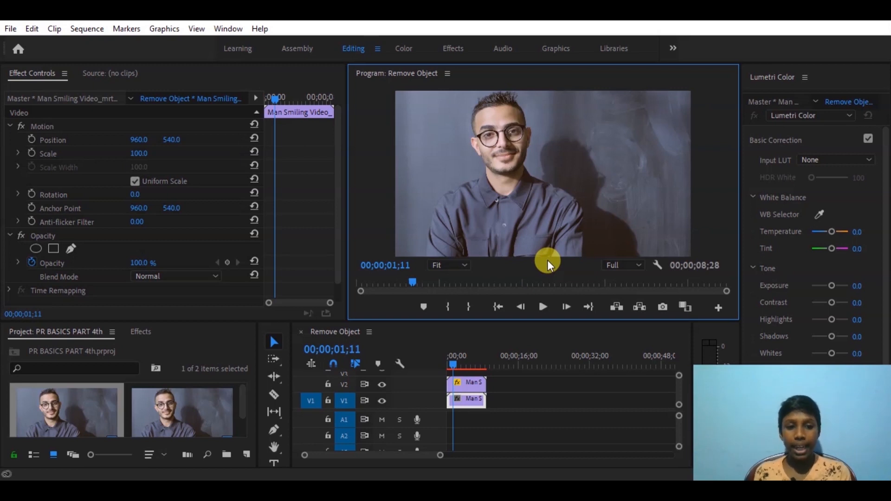
{"action": "left_click", "coordinate": [476, 383]}
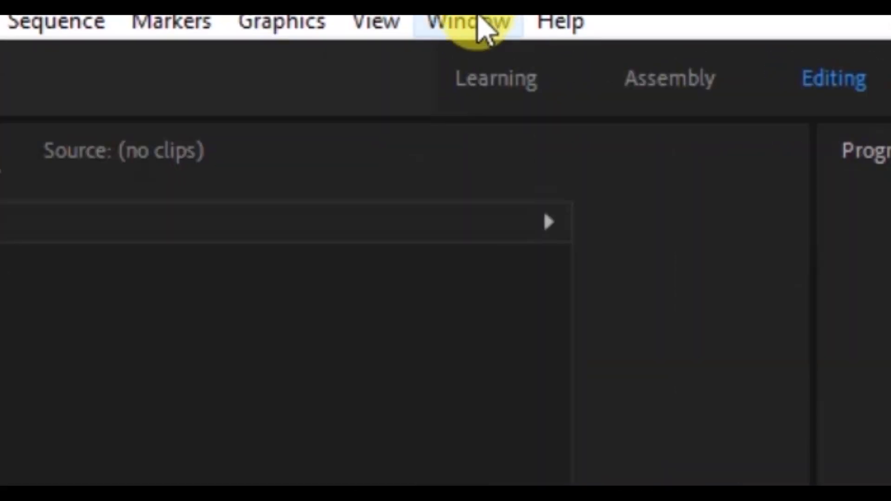
- Show the Lumetri Color controls and set the Man Working clip's Exposure to 2.0 and Contrast to 36.8
{"action": "left_click", "coordinate": [485, 26]}
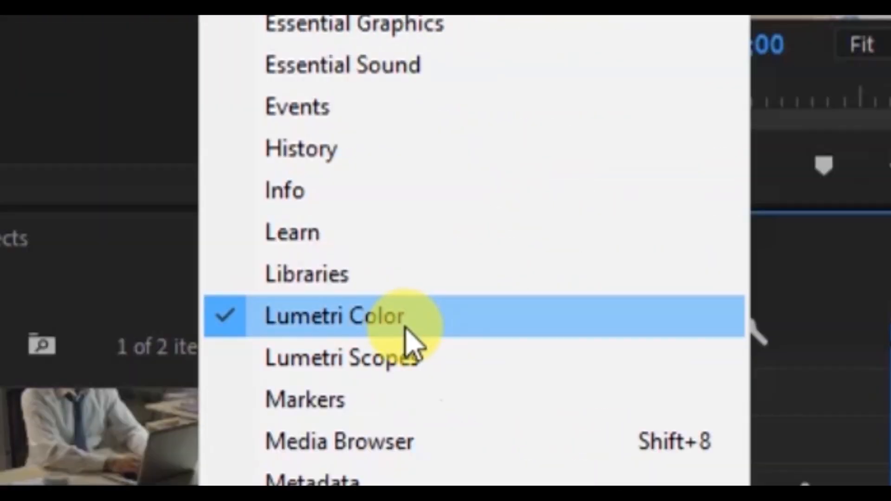
{"action": "left_click", "coordinate": [403, 321]}
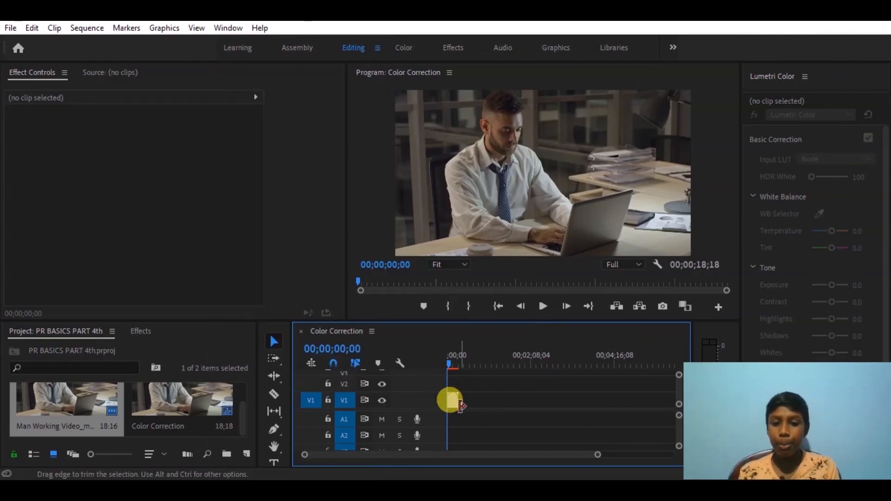
{"action": "left_click", "coordinate": [452, 402]}
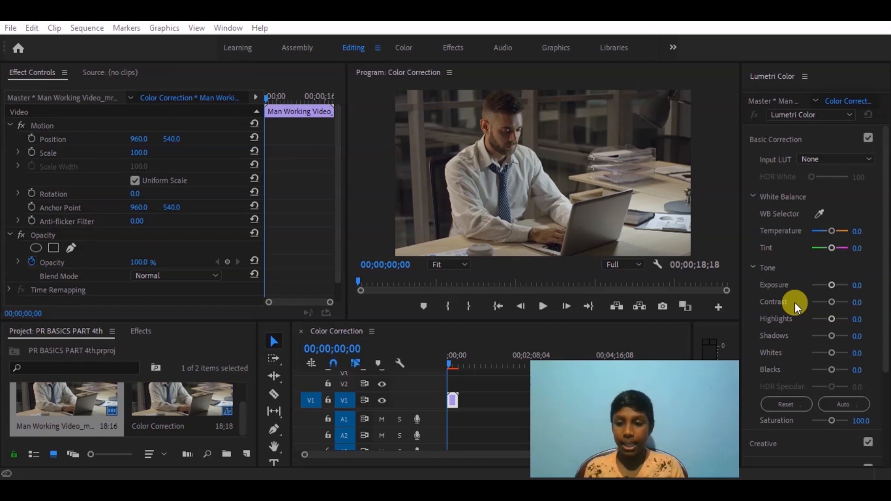
{"action": "left_click_drag", "start_coordinate": [832, 285], "coordinate": [843, 292]}
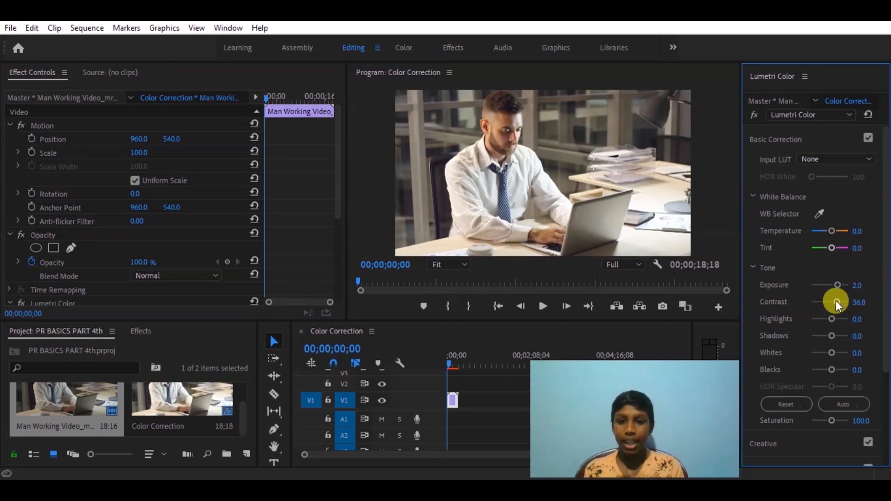
{"action": "scroll", "coordinate": [756, 403], "scroll_direction": "down", "scroll_amount": 1}
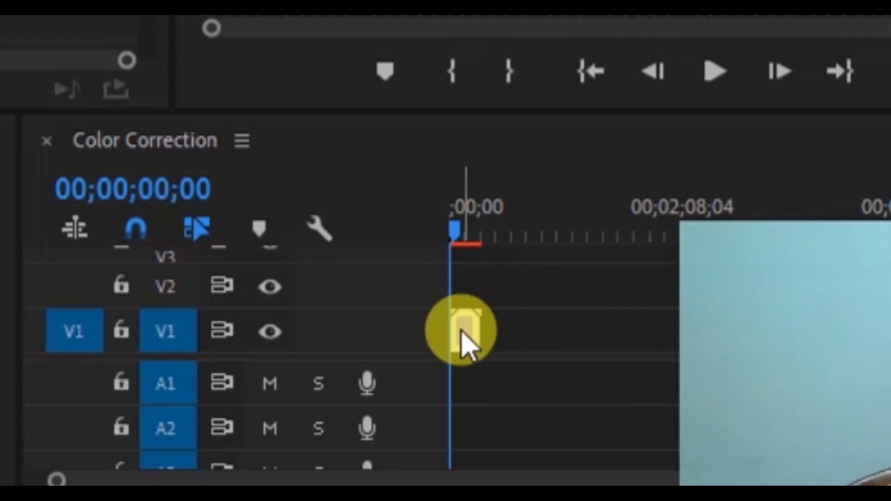
- Add a free-draw bezier mask to the Man Working clip's Lumetri Color effect
{"action": "left_click", "coordinate": [461, 331]}
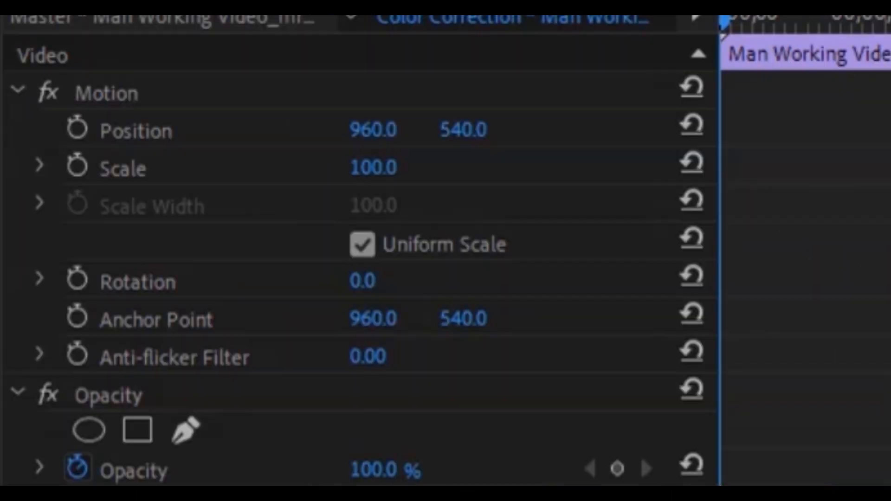
{"action": "left_click", "coordinate": [190, 120]}
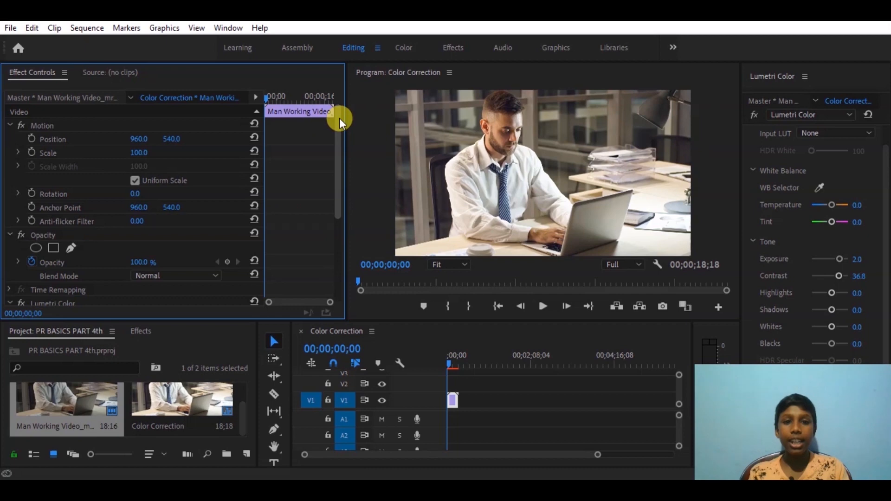
{"action": "left_click_drag", "start_coordinate": [339, 118], "coordinate": [357, 202]}
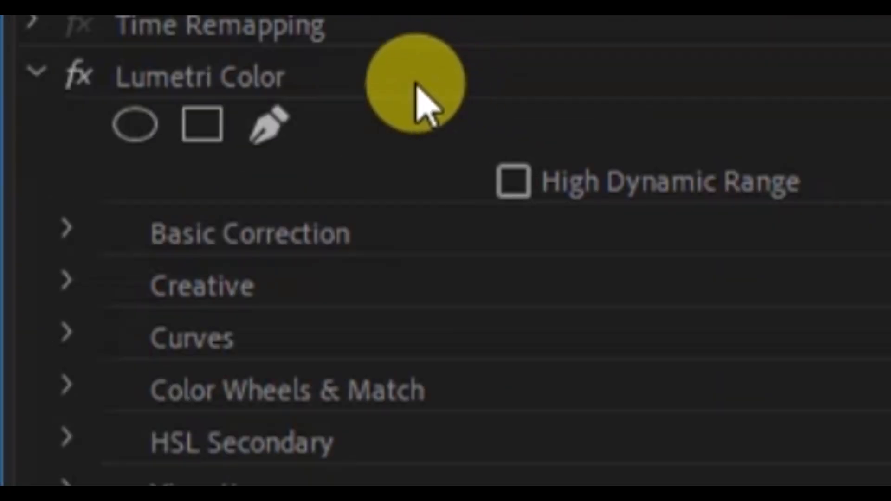
{"action": "left_click", "coordinate": [417, 88]}
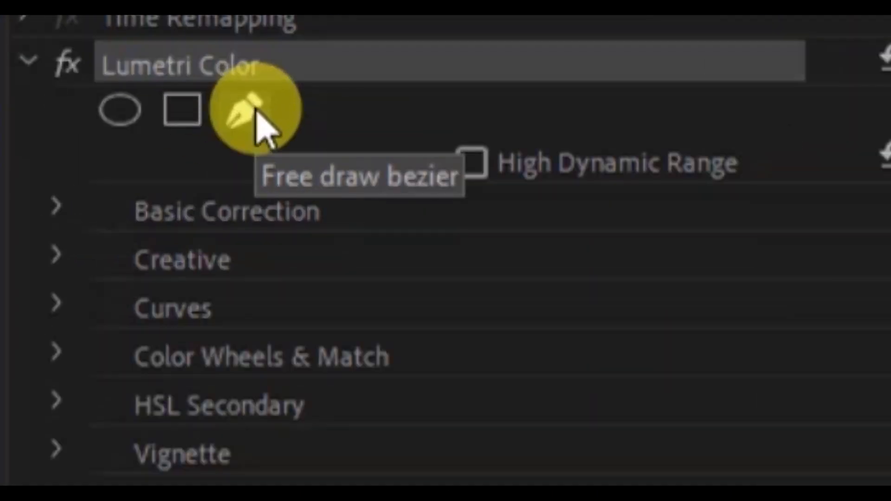
{"action": "left_click", "coordinate": [257, 114]}
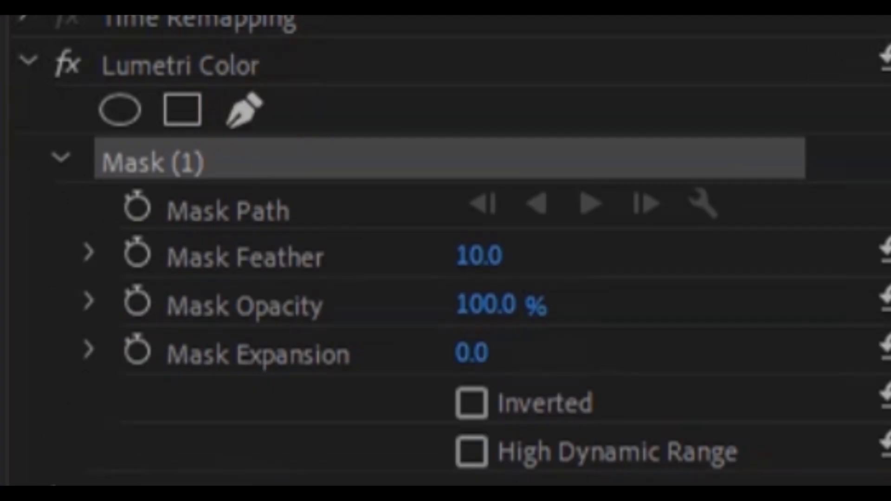
- With the preview at 50%, draw a closed mask outline around the man's face
{"action": "left_click", "coordinate": [457, 262]}
{"action": "left_click", "coordinate": [455, 324]}
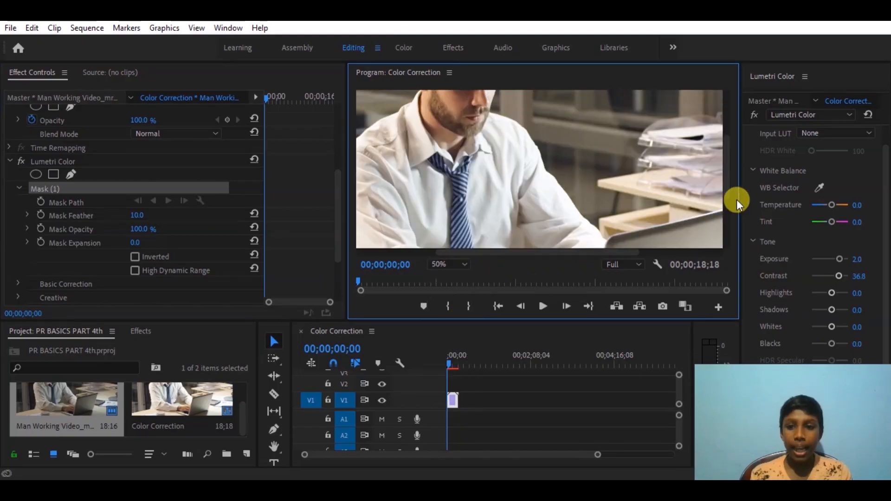
{"action": "left_click_drag", "start_coordinate": [729, 195], "coordinate": [726, 167]}
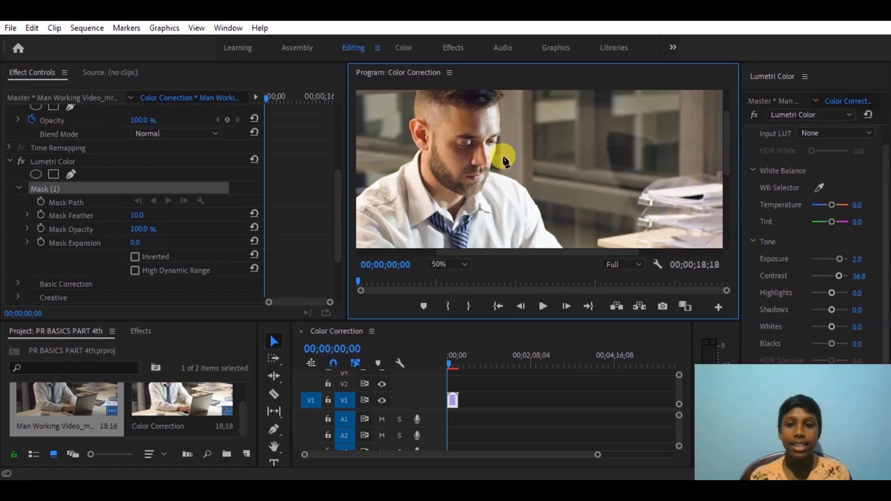
{"action": "left_click", "coordinate": [453, 108]}
{"action": "left_click", "coordinate": [433, 135]}
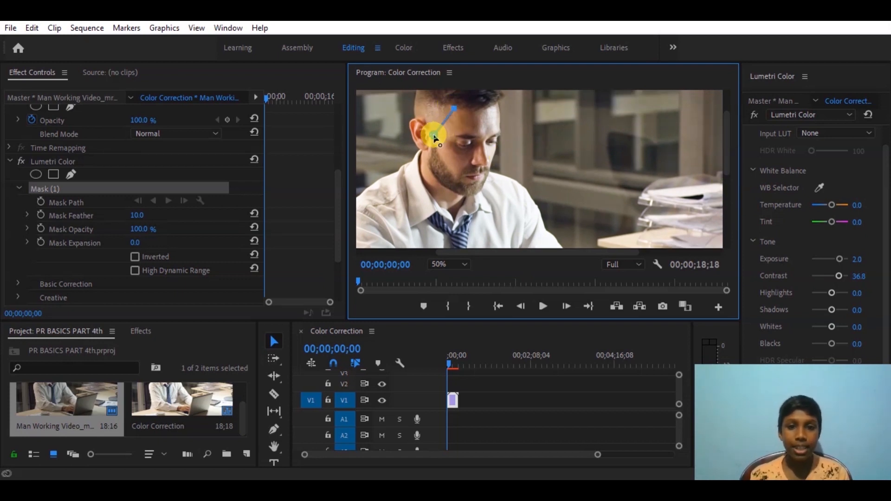
{"action": "left_click", "coordinate": [428, 166]}
{"action": "left_click", "coordinate": [449, 187]}
{"action": "left_click", "coordinate": [471, 197]}
{"action": "left_click", "coordinate": [488, 174]}
{"action": "left_click", "coordinate": [495, 147]}
{"action": "left_click", "coordinate": [498, 116]}
{"action": "left_click", "coordinate": [493, 100]}
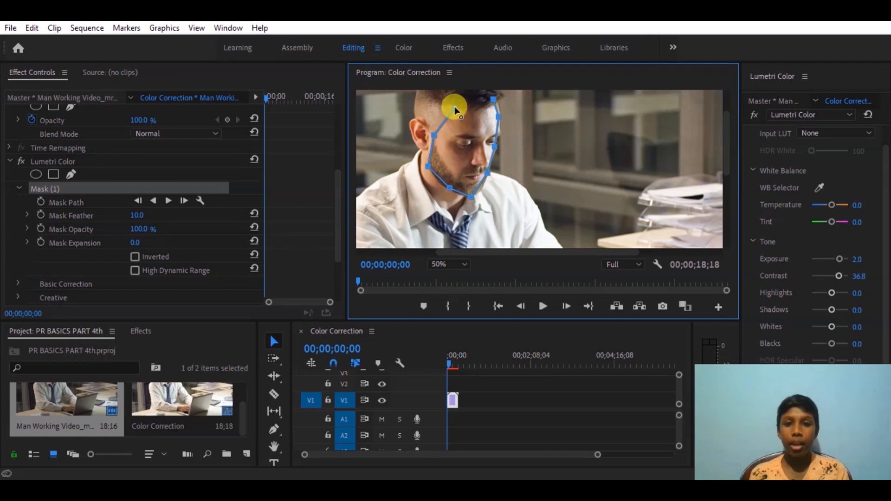
{"action": "left_click", "coordinate": [454, 108]}
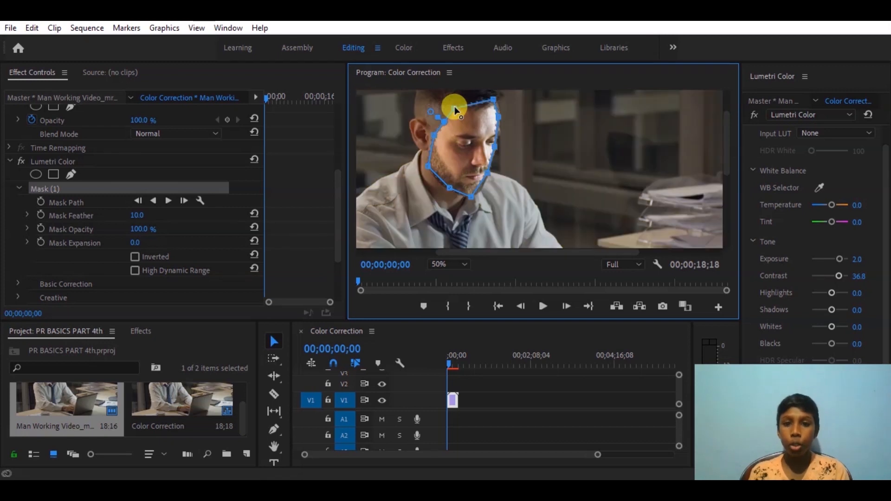
- Fit the whole frame in the preview and set the face mask's Mask Feather to 74
{"action": "left_click", "coordinate": [452, 265]}
{"action": "left_click", "coordinate": [453, 276]}
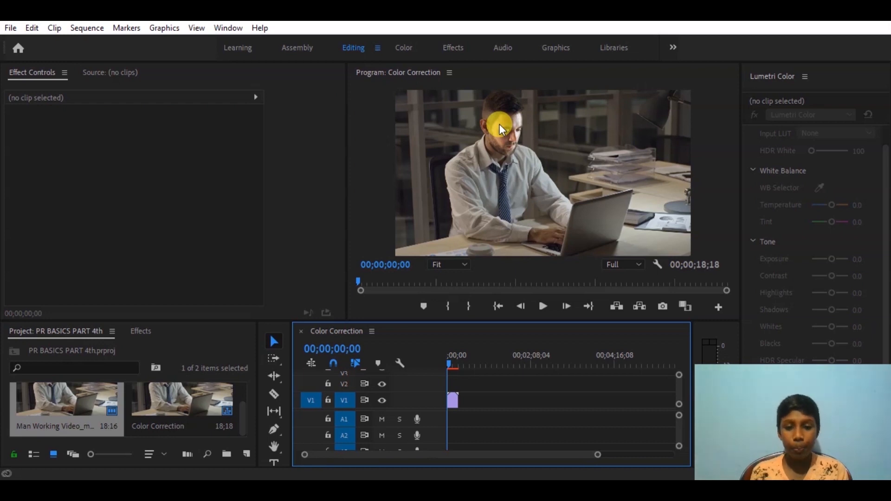
{"action": "left_click", "coordinate": [453, 401]}
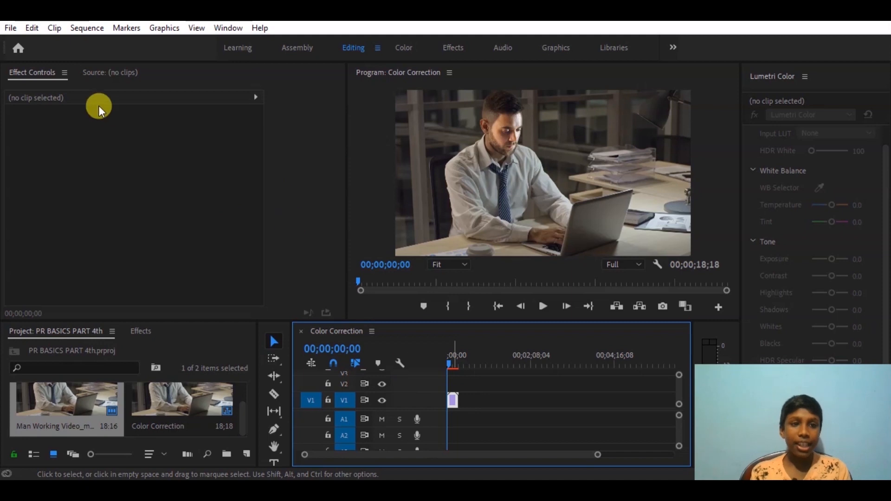
{"action": "left_click", "coordinate": [453, 399]}
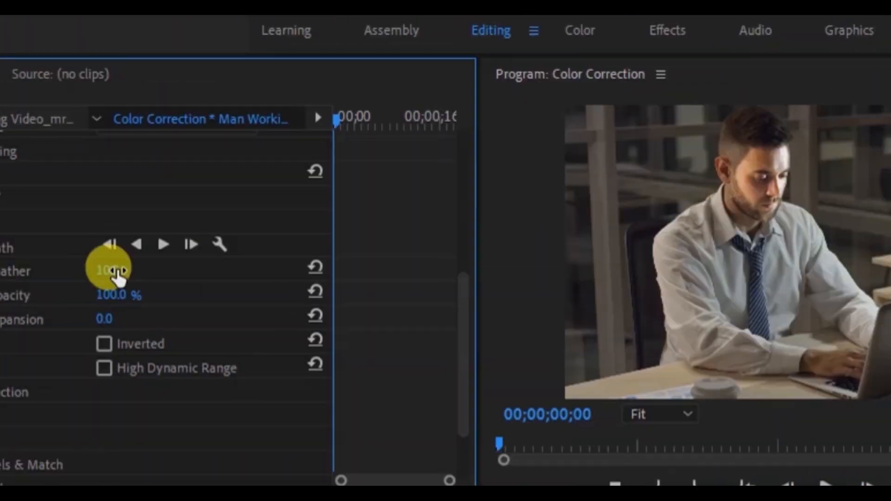
{"action": "left_click_drag", "start_coordinate": [440, 341], "coordinate": [534, 341]}
{"action": "left_click_drag", "start_coordinate": [107, 270], "coordinate": [146, 270]}
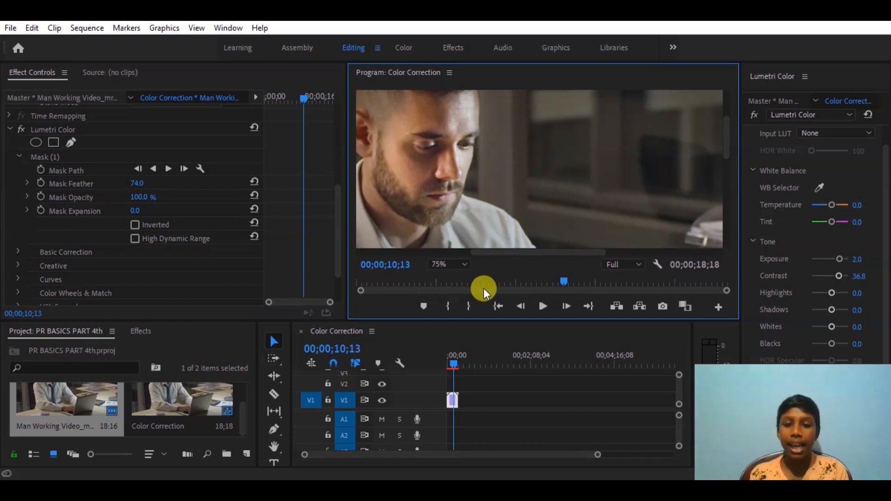
- Return to 00;00;00;00 with the whole frame fitted and track the face mask forward through the clip
{"action": "left_click_drag", "start_coordinate": [455, 361], "coordinate": [436, 361]}
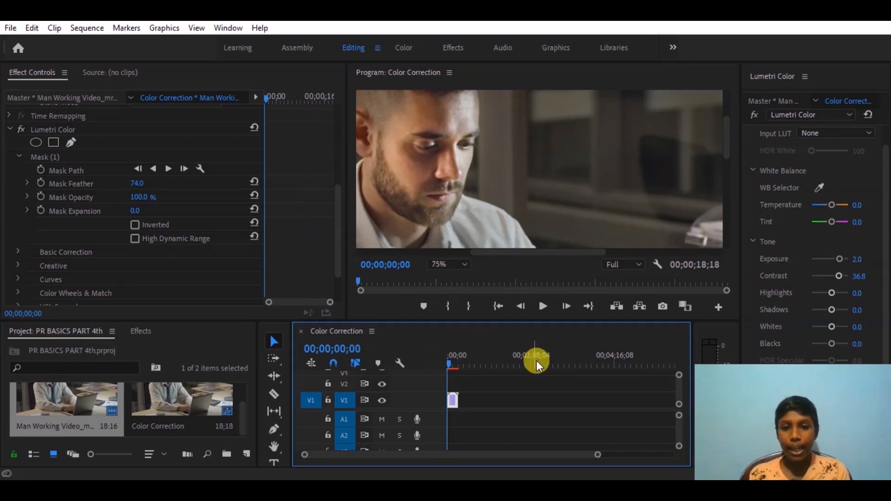
{"action": "left_click", "coordinate": [452, 263]}
{"action": "left_click", "coordinate": [462, 277]}
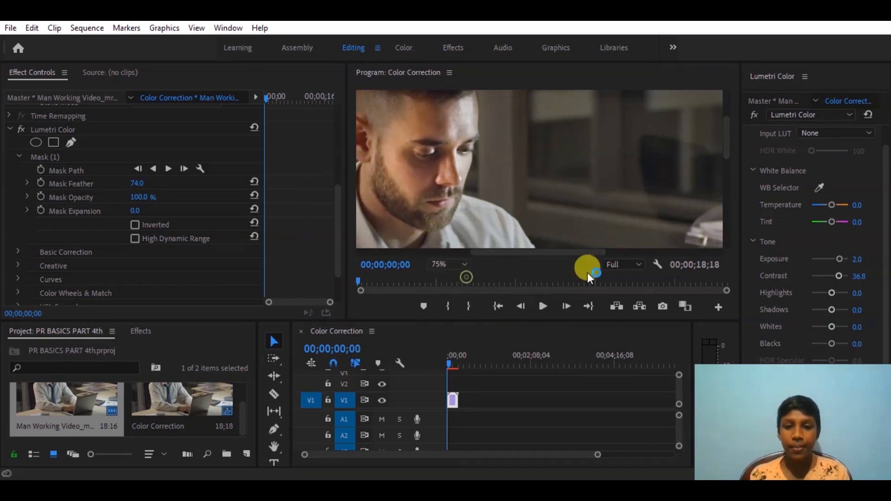
{"action": "left_click", "coordinate": [55, 156]}
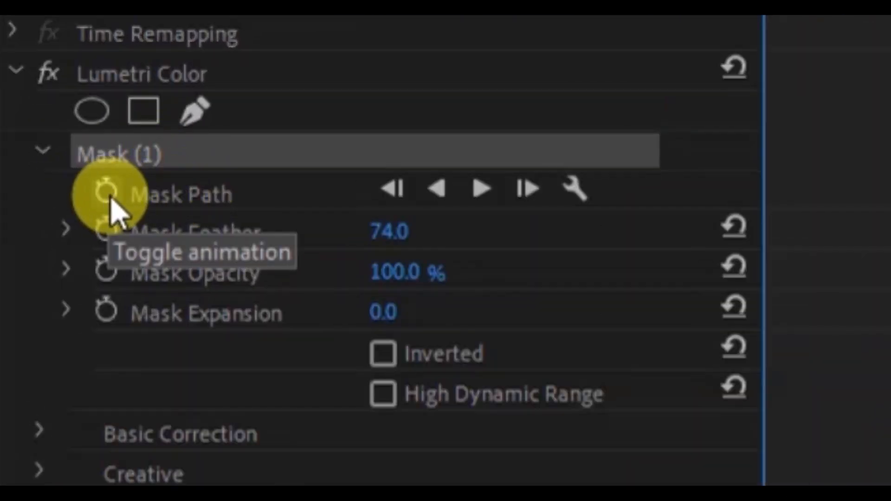
{"action": "left_click", "coordinate": [218, 349]}
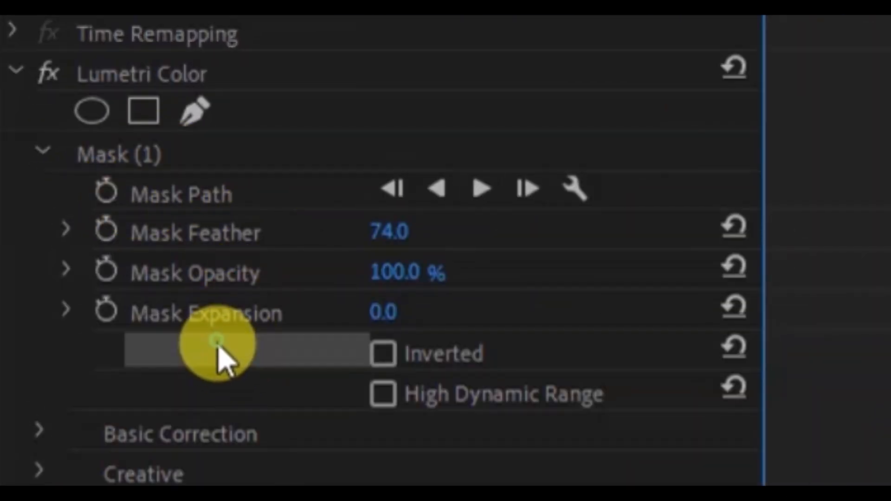
{"action": "left_click", "coordinate": [493, 197]}
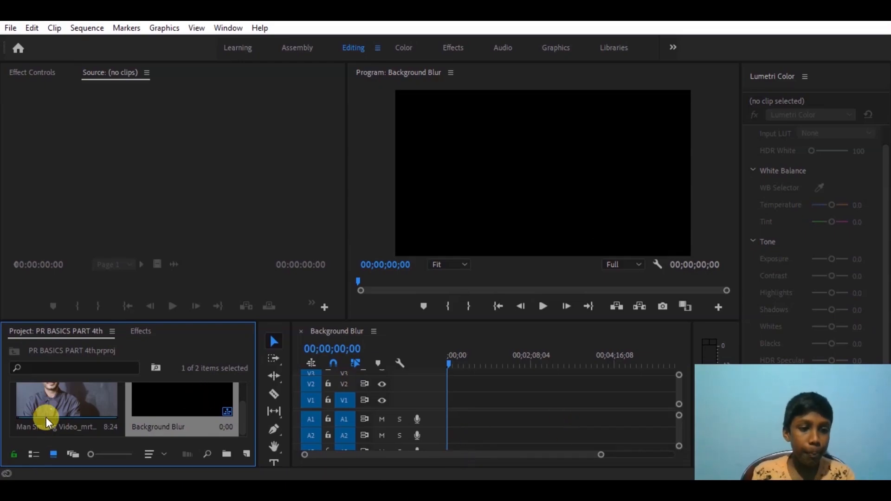
- Place the Man Smiling clip at the start of V1 in the Background Blur sequence and apply the Fast Blur In preset
{"action": "left_click", "coordinate": [91, 402]}
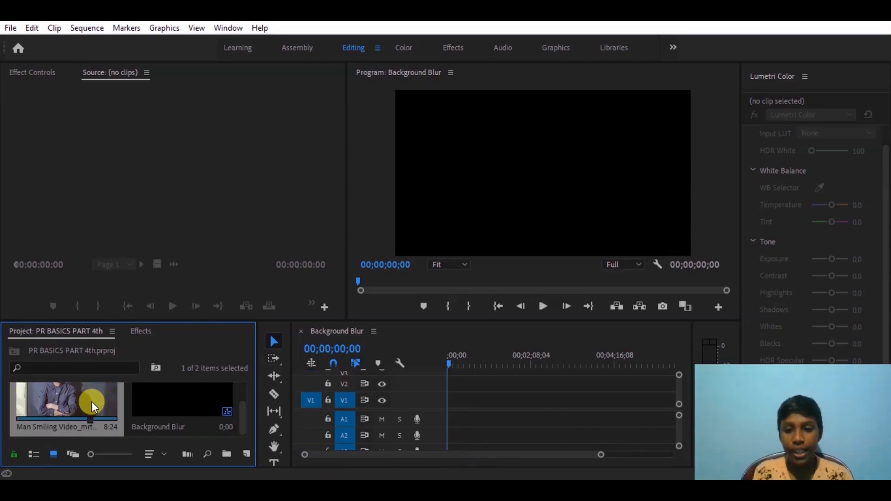
{"action": "left_click_drag", "start_coordinate": [91, 402], "coordinate": [448, 407]}
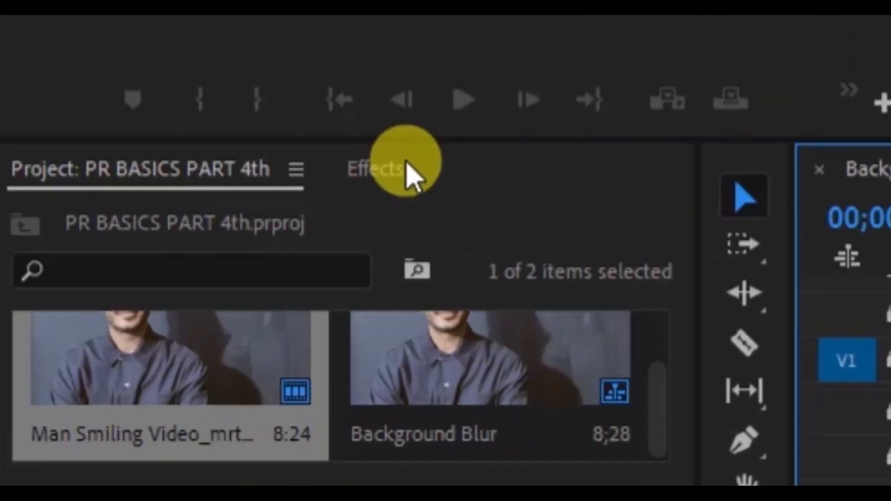
{"action": "left_click", "coordinate": [145, 332]}
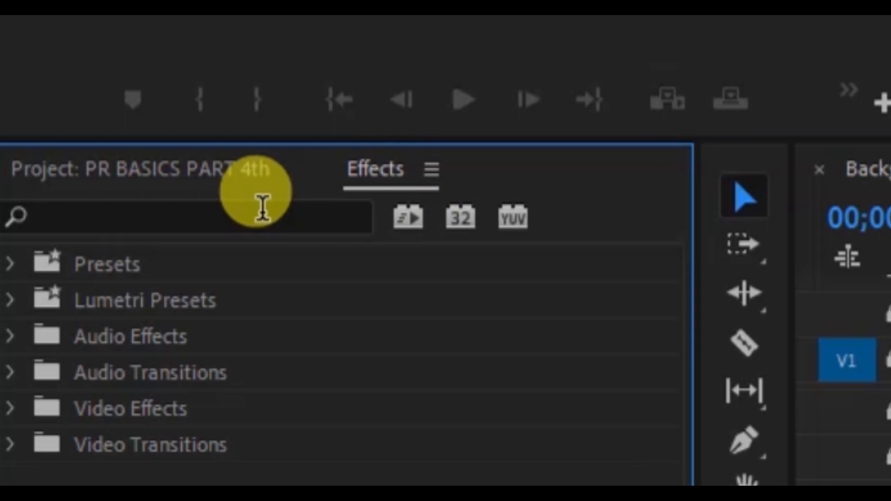
{"action": "left_click", "coordinate": [262, 207]}
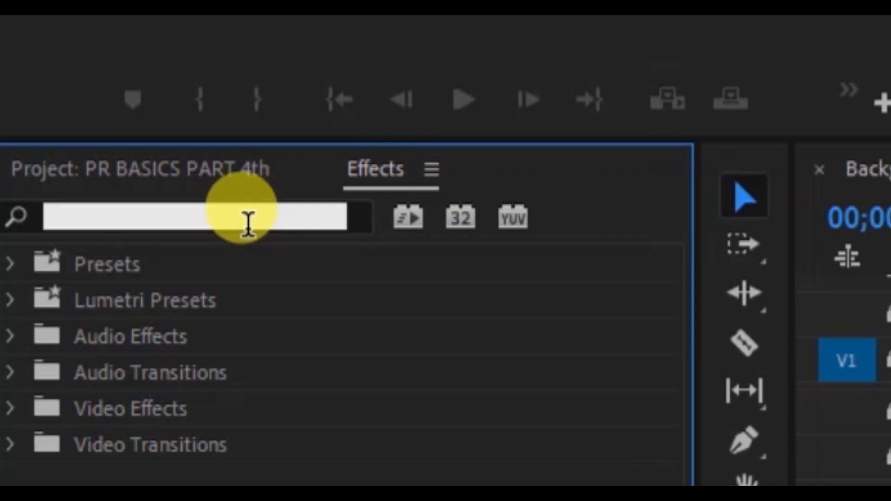
{"action": "type", "text": "Blur"}
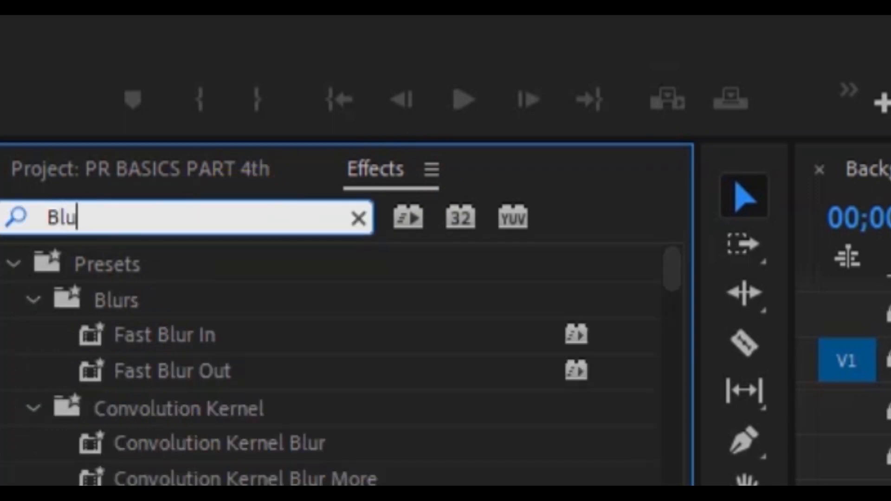
{"action": "left_click", "coordinate": [184, 339]}
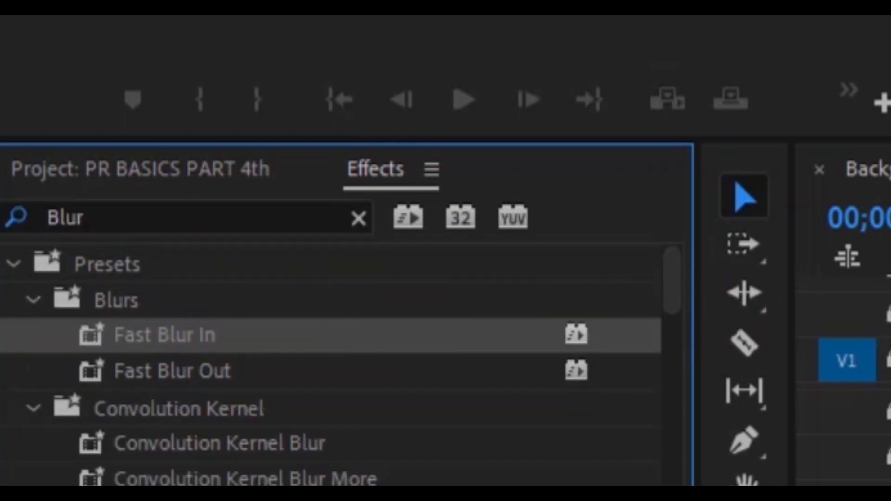
{"action": "left_click_drag", "start_coordinate": [183, 337], "coordinate": [449, 352]}
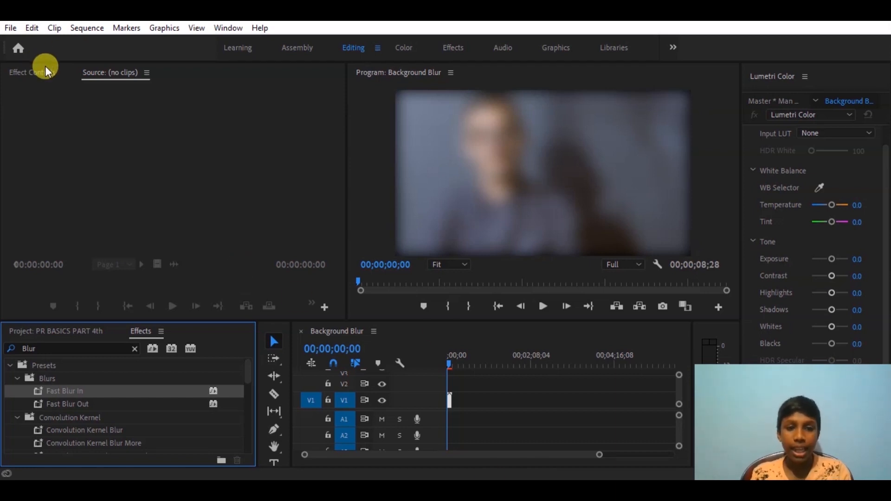
- Select the Man Smiling clip on V1 and set its Fast Blur Blurriness to 0.0 at 00;00;00;00
{"action": "left_click", "coordinate": [448, 399]}
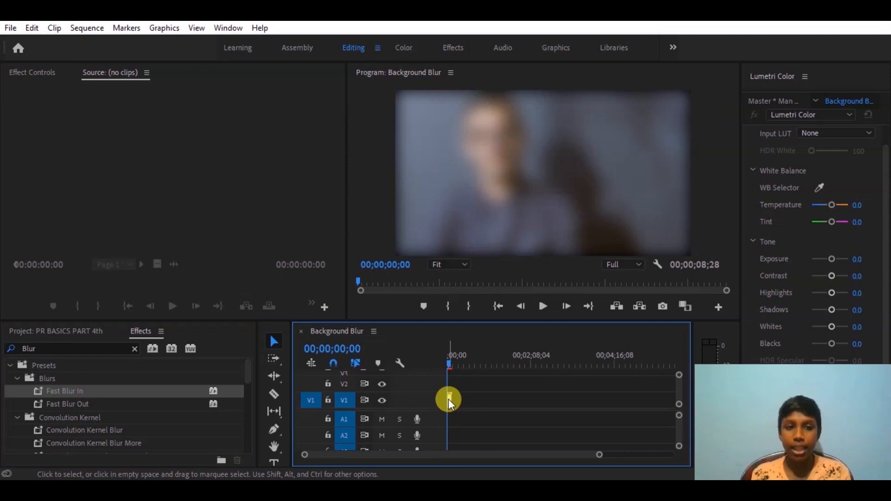
{"action": "left_click", "coordinate": [49, 74]}
{"action": "left_click_drag", "start_coordinate": [338, 126], "coordinate": [332, 209]}
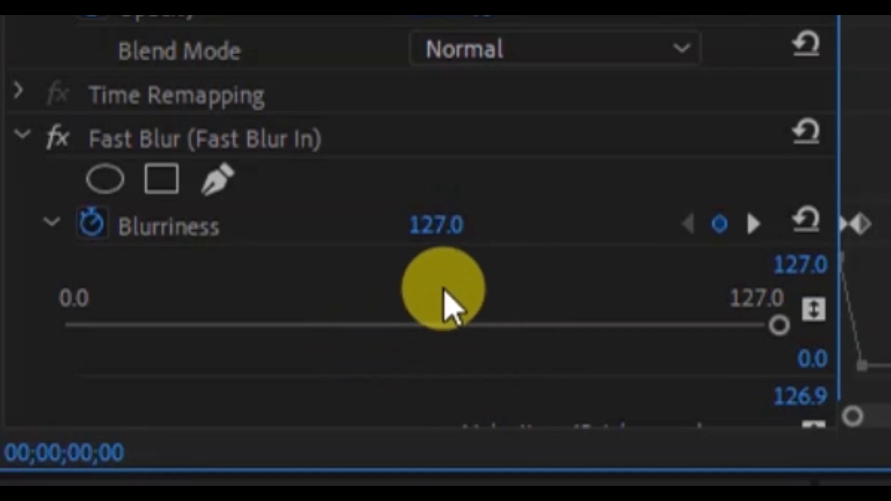
{"action": "left_click_drag", "start_coordinate": [673, 325], "coordinate": [2, 346]}
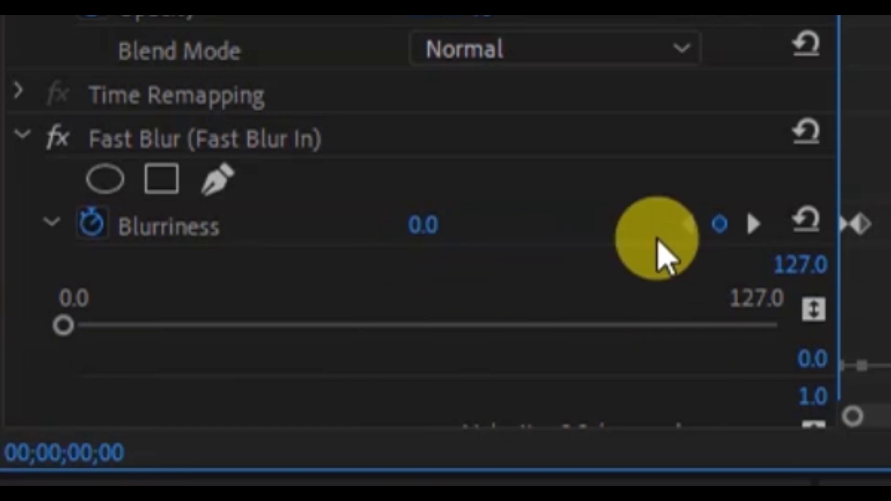
- Draw a freehand Pen mask for the Fast Blur effect along the outline of the man's head and shoulders
{"action": "left_click", "coordinate": [229, 183]}
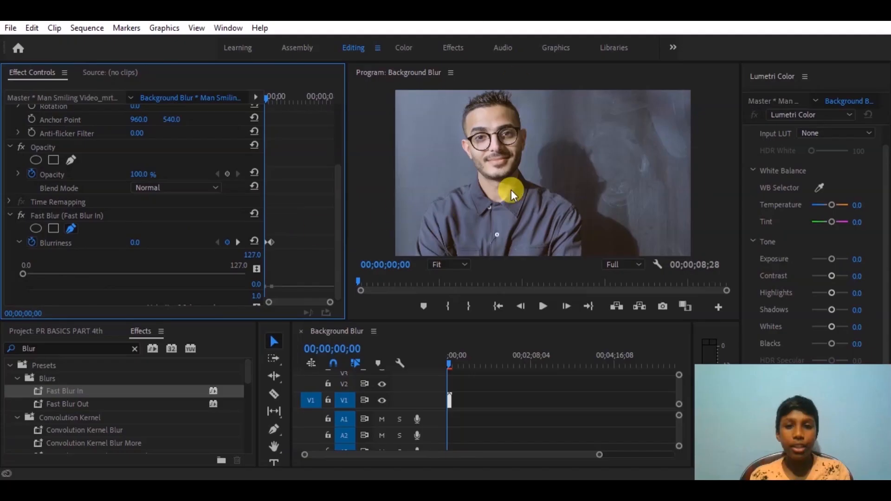
{"action": "left_click", "coordinate": [409, 253]}
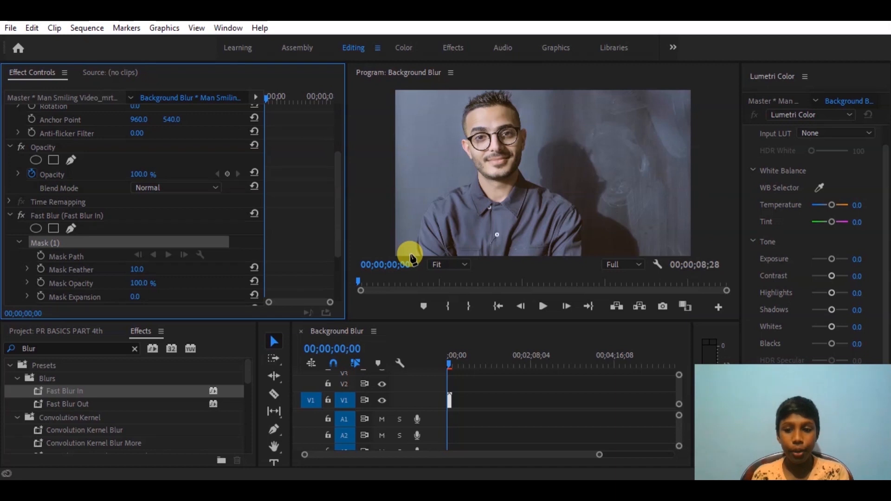
{"action": "left_click", "coordinate": [458, 267]}
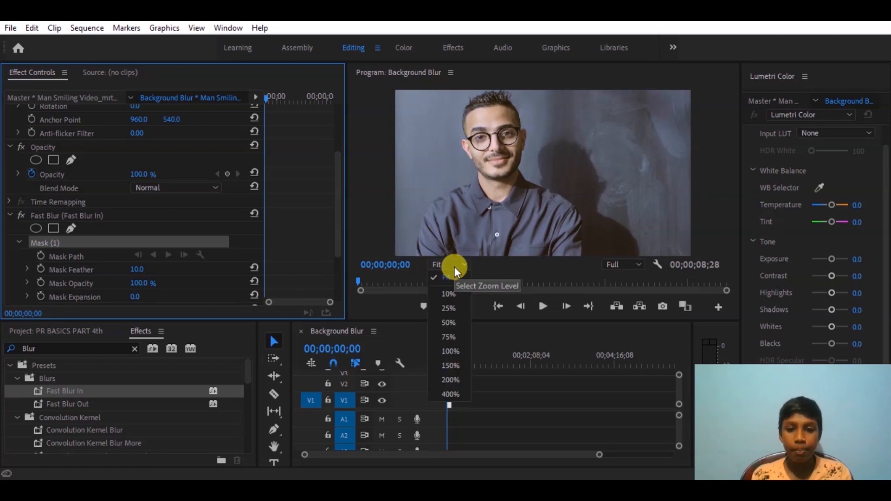
{"action": "left_click", "coordinate": [458, 318]}
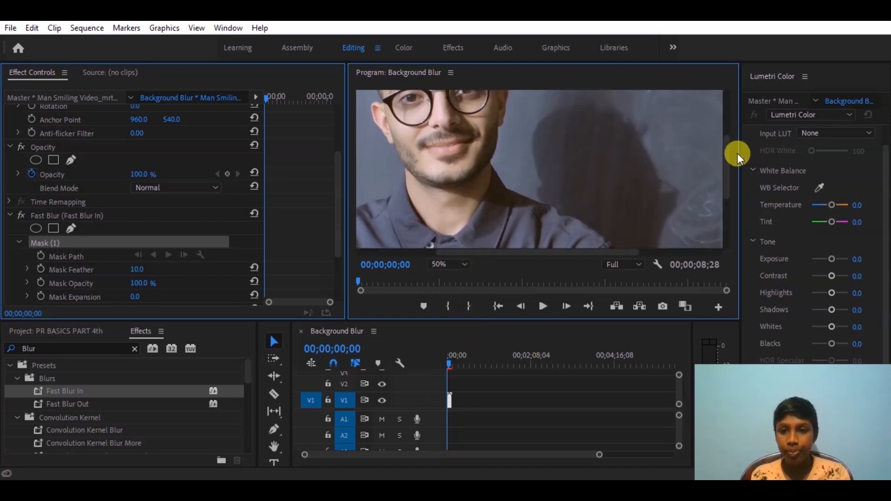
{"action": "left_click_drag", "start_coordinate": [731, 158], "coordinate": [728, 224]}
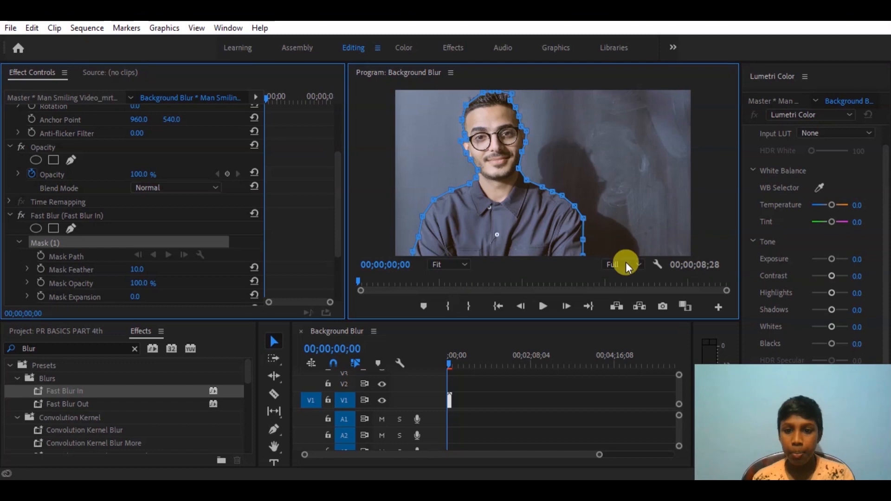
- With the preview at 10%, close the mask outline around the man, and fit the whole frame again
{"action": "left_click", "coordinate": [446, 265]}
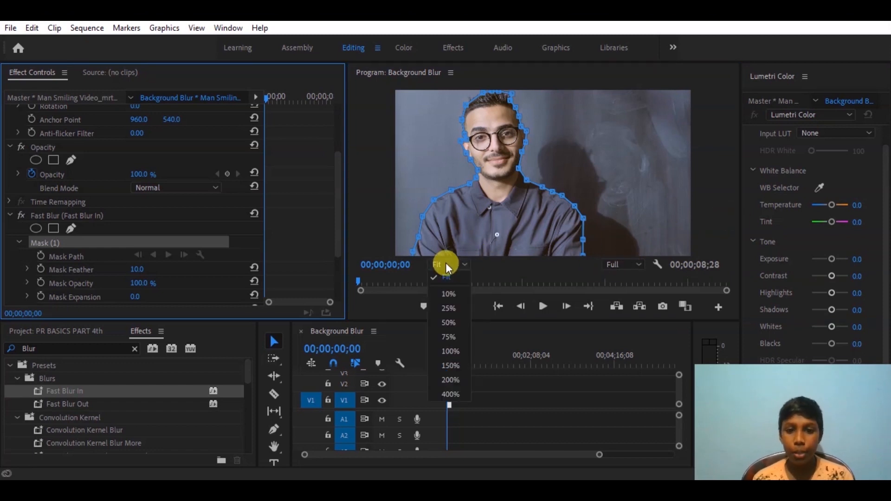
{"action": "left_click", "coordinate": [449, 294]}
{"action": "left_click", "coordinate": [560, 208]}
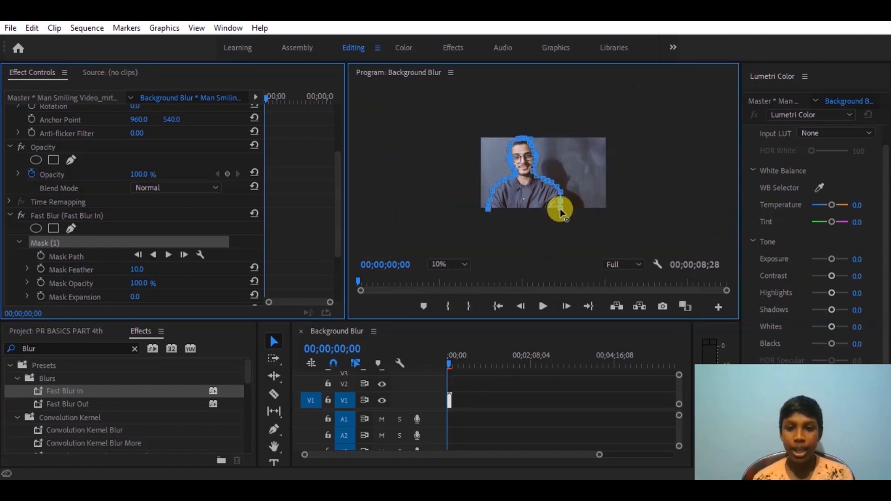
{"action": "left_click", "coordinate": [453, 265]}
{"action": "left_click", "coordinate": [455, 276]}
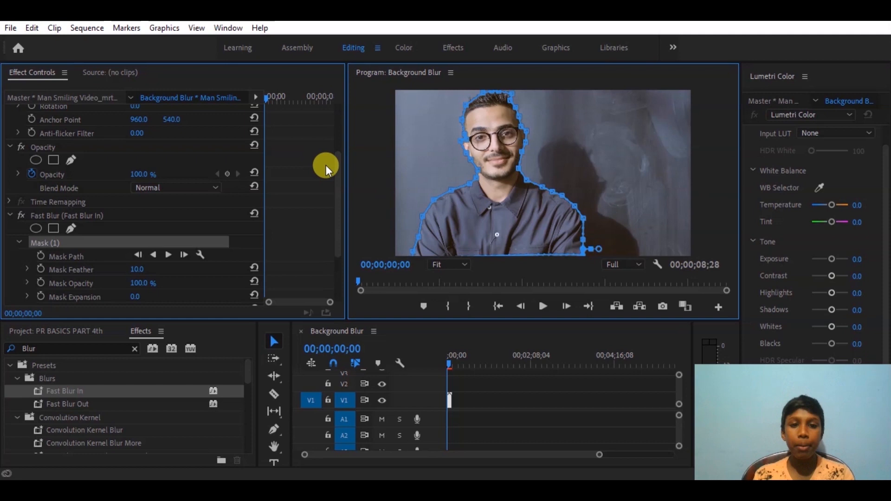
- Raise the Fast Blur Blurriness to 127.0 and invert Mask (1) so the blur applies outside the man
{"action": "left_click_drag", "start_coordinate": [336, 163], "coordinate": [346, 218]}
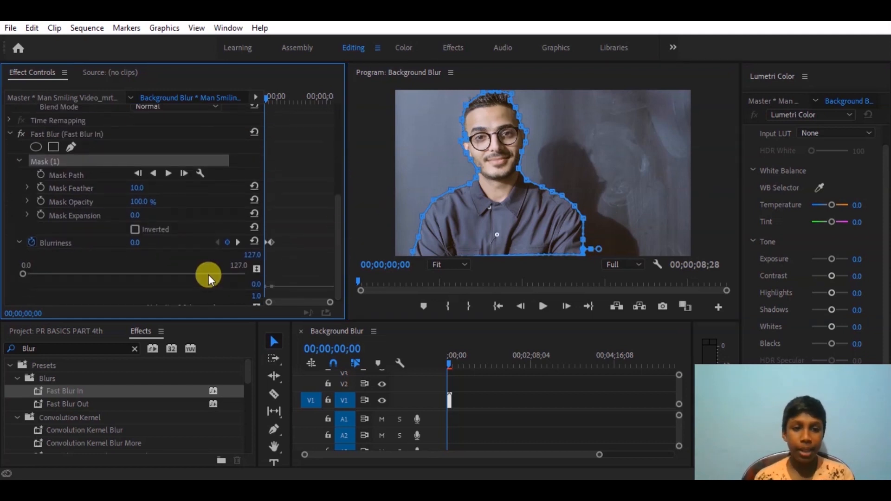
{"action": "left_click_drag", "start_coordinate": [208, 274], "coordinate": [266, 272]}
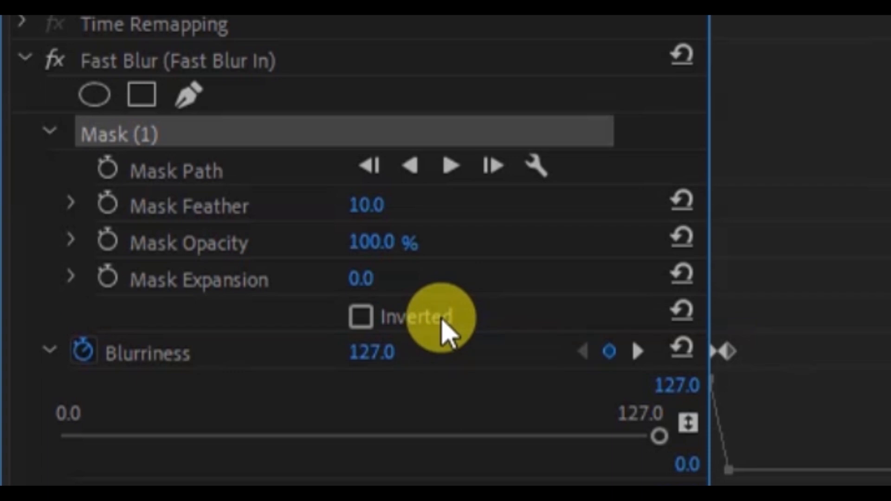
{"action": "left_click", "coordinate": [371, 317]}
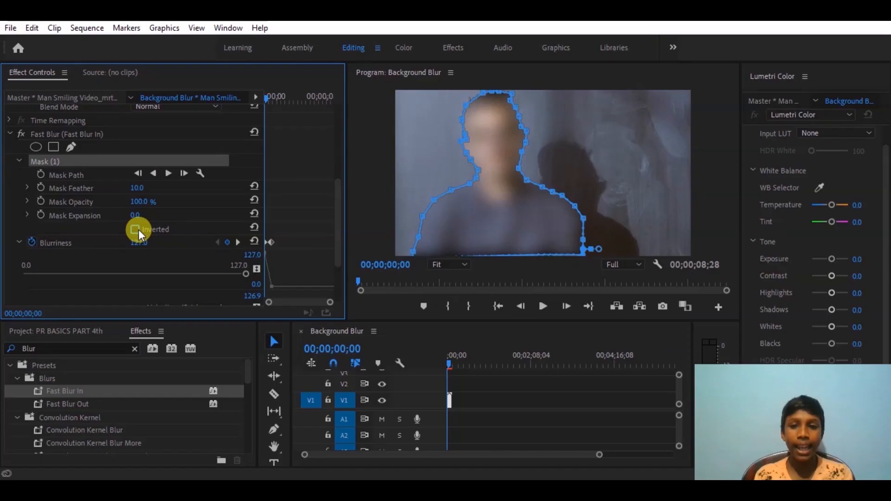
{"action": "left_click", "coordinate": [362, 318]}
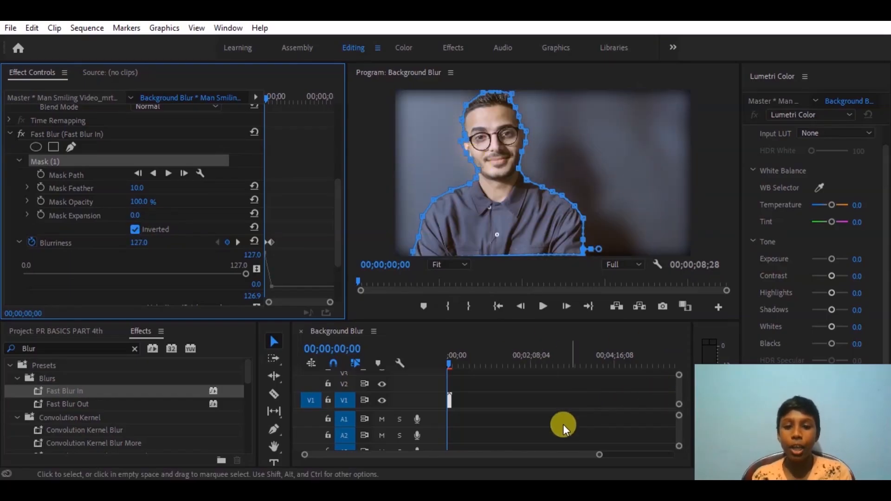
{"action": "left_click", "coordinate": [511, 362]}
{"action": "left_click", "coordinate": [445, 365]}
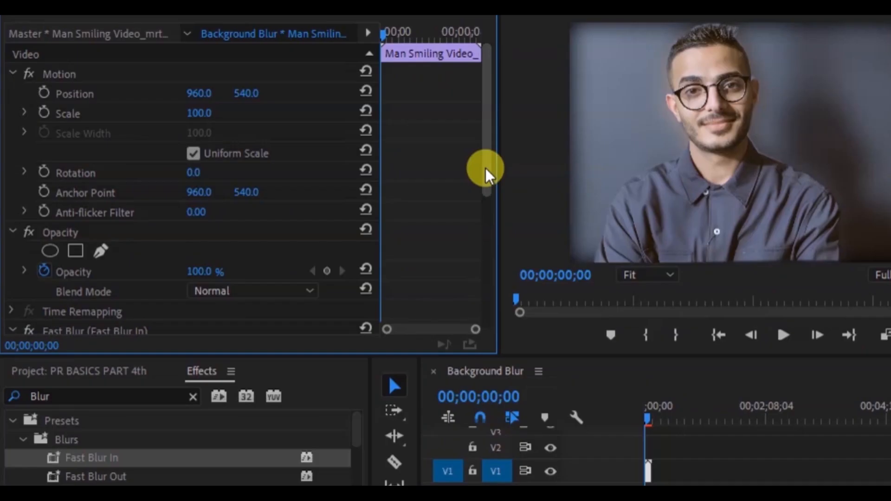
- Turn on Repeat Edge Pixels for the Fast Blur effect on the Man Smiling clip
{"action": "left_click_drag", "start_coordinate": [337, 193], "coordinate": [337, 280]}
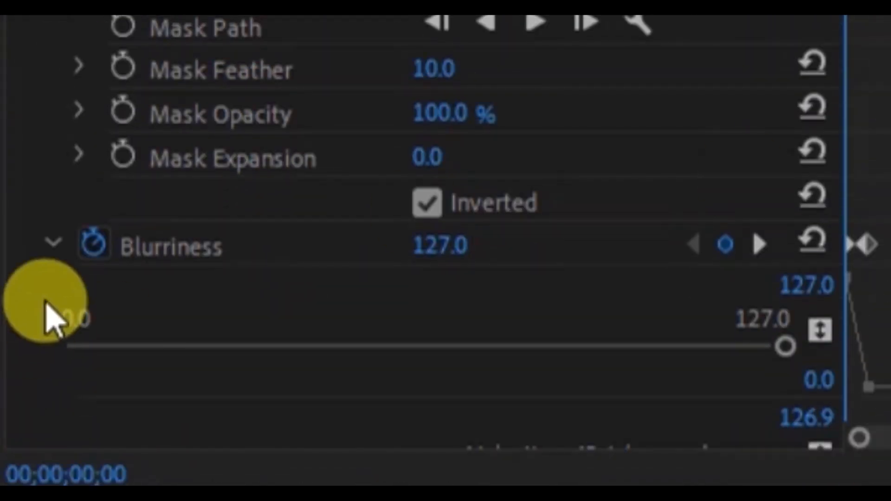
{"action": "left_click", "coordinate": [50, 245]}
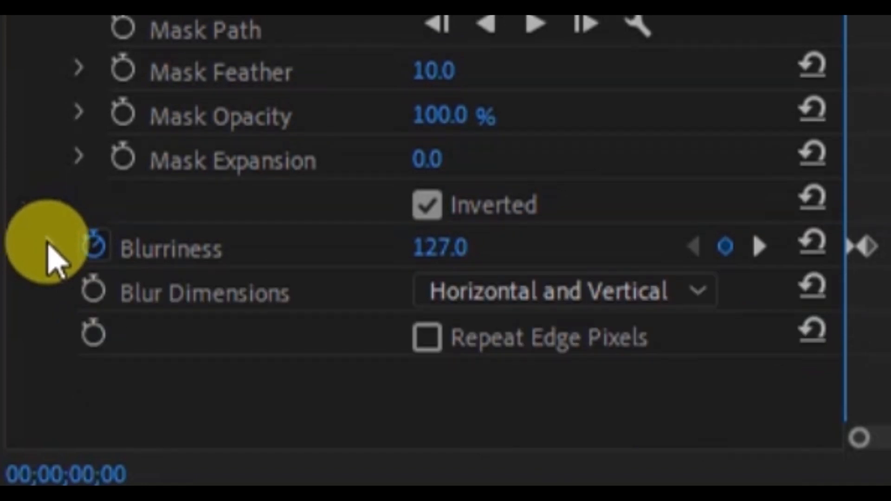
{"action": "left_click", "coordinate": [427, 338]}
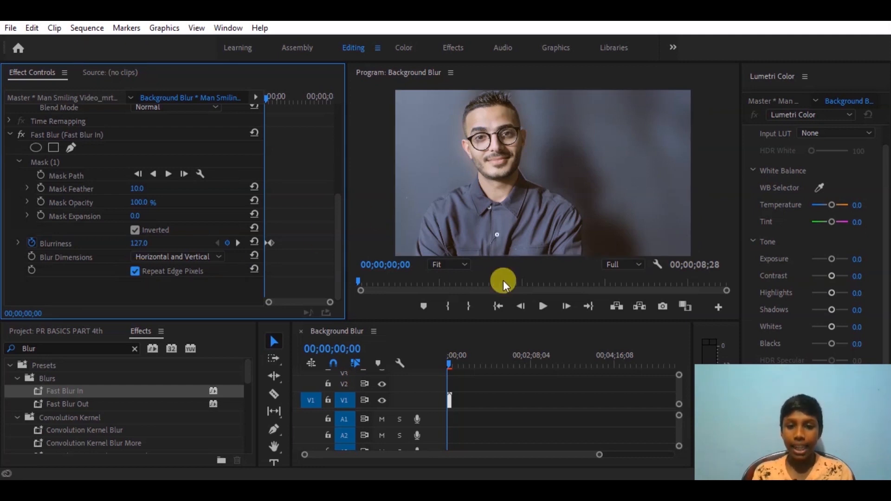
- Check the mask edge at 50% preview, set the Mask Feather to 69.0, and fit the whole frame again
{"action": "left_click", "coordinate": [450, 263]}
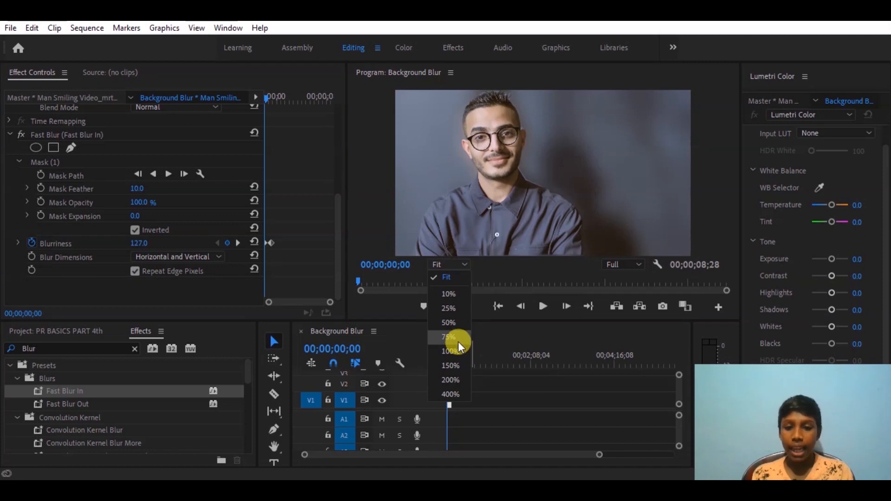
{"action": "left_click", "coordinate": [458, 324]}
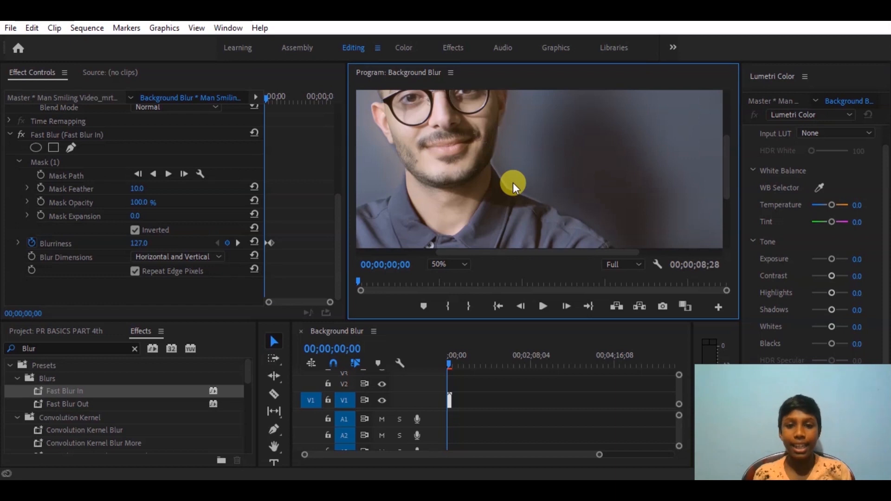
{"action": "left_click_drag", "start_coordinate": [137, 188], "coordinate": [150, 188]}
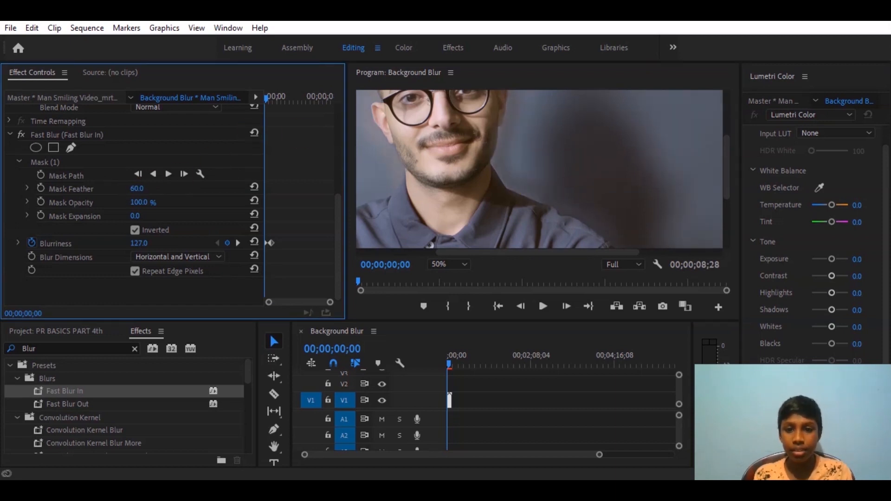
{"action": "left_click", "coordinate": [453, 264]}
{"action": "left_click", "coordinate": [458, 279]}
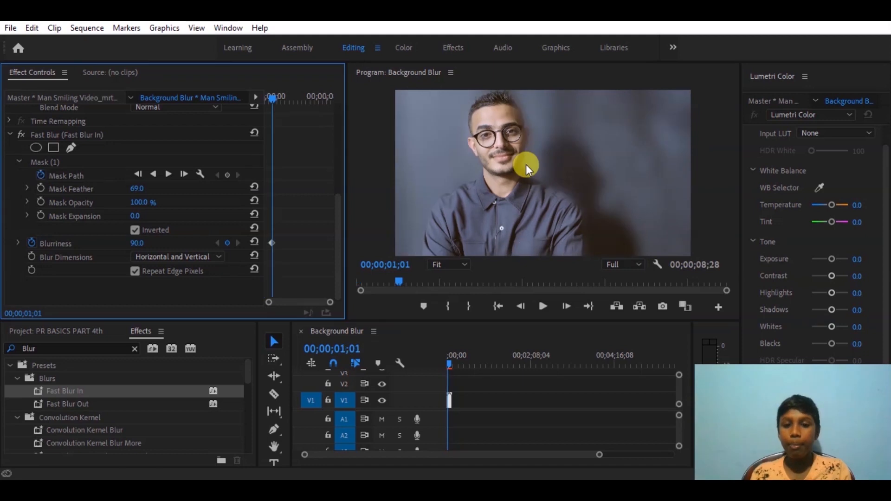
- Check the mask edge at 100%, add a Mask Path keyframe at 00;00;01;01, and advance two frames with Mask (1) selected
{"action": "left_click", "coordinate": [453, 264]}
{"action": "left_click", "coordinate": [456, 348]}
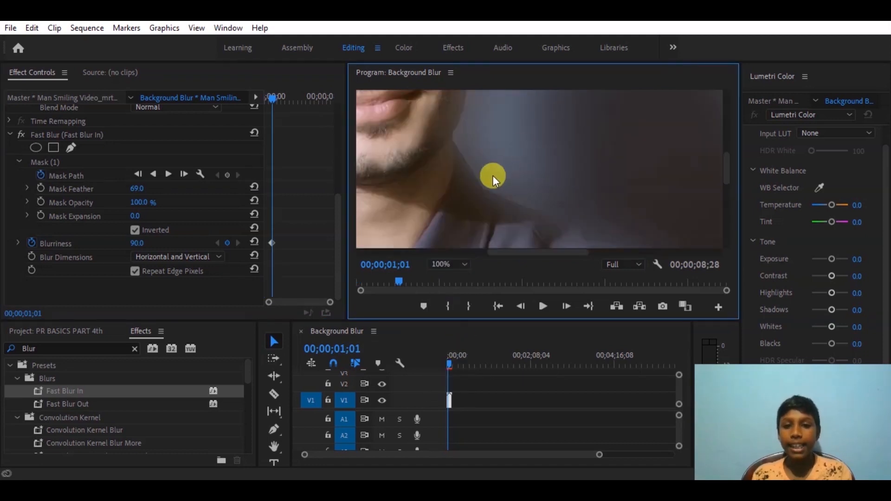
{"action": "left_click_drag", "start_coordinate": [730, 177], "coordinate": [728, 138]}
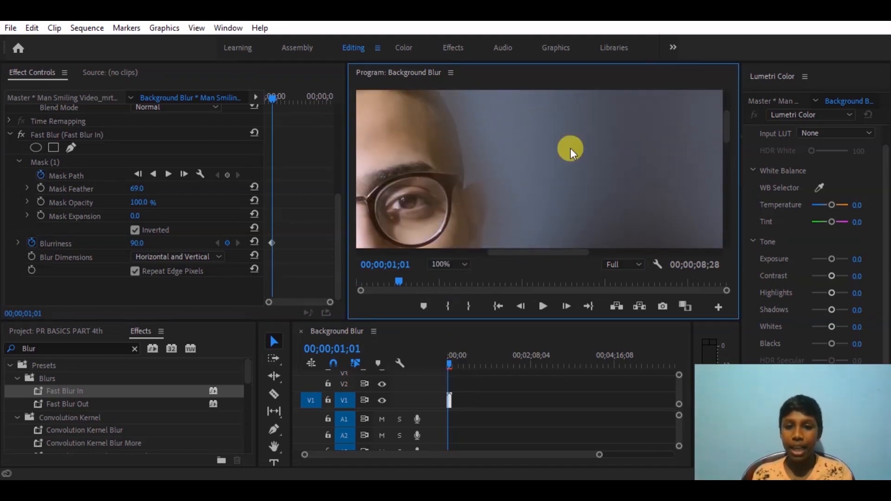
{"action": "left_click", "coordinate": [453, 263]}
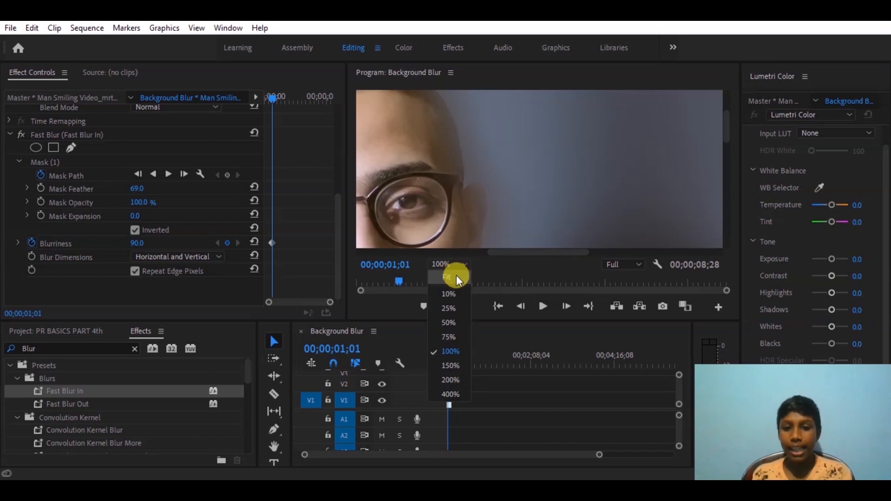
{"action": "left_click", "coordinate": [456, 277]}
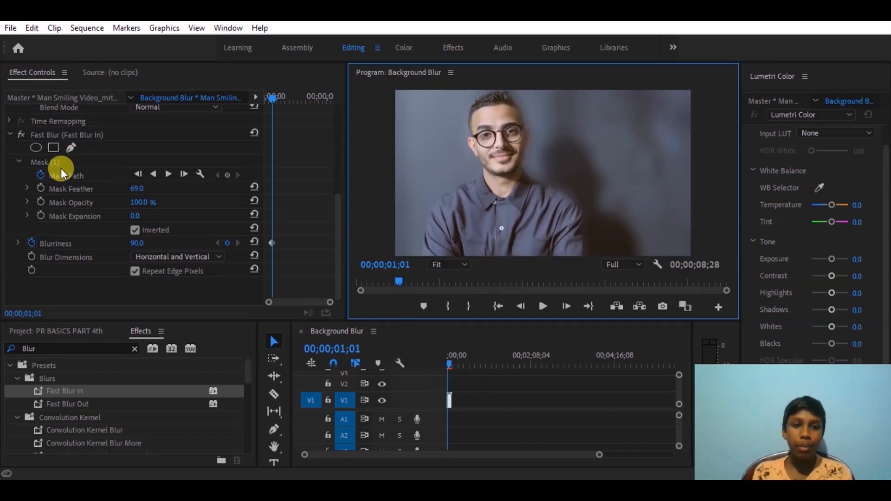
{"action": "left_click", "coordinate": [46, 175]}
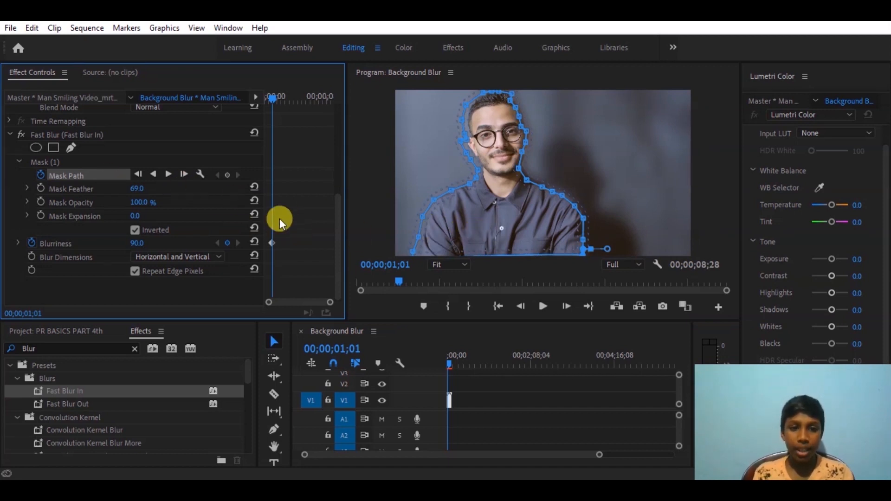
{"action": "left_click", "coordinate": [227, 176]}
{"action": "left_click", "coordinate": [45, 162]}
{"action": "left_click", "coordinate": [566, 307]}
{"action": "left_click", "coordinate": [566, 306]}
{"action": "left_click", "coordinate": [529, 365]}
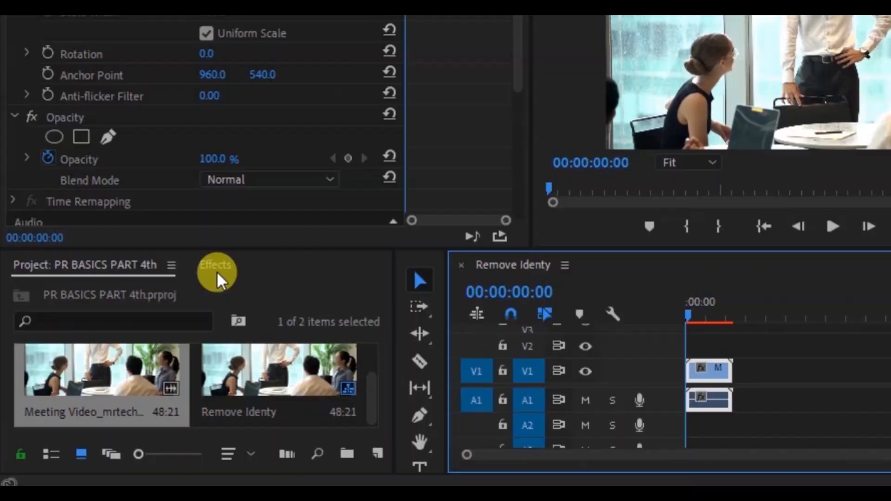
- Apply the Fast Blur In preset to the Meeting Video clip in the Remove Identy sequence and turn on Repeat Edge Pixels
{"action": "left_click", "coordinate": [141, 331]}
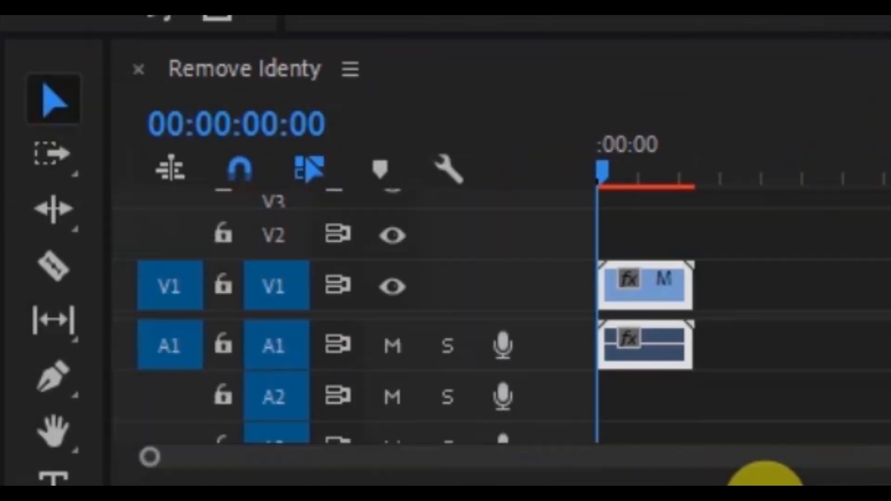
{"action": "left_click_drag", "start_coordinate": [765, 482], "coordinate": [626, 297]}
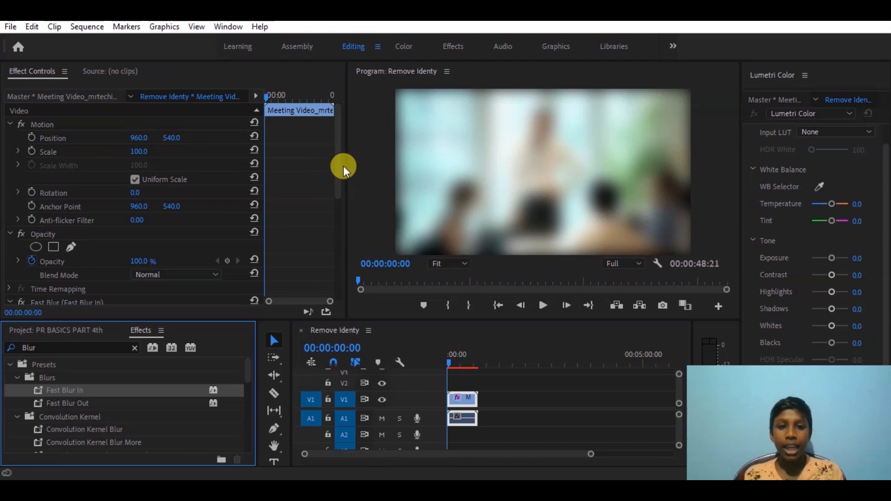
{"action": "left_click_drag", "start_coordinate": [337, 163], "coordinate": [244, 269]}
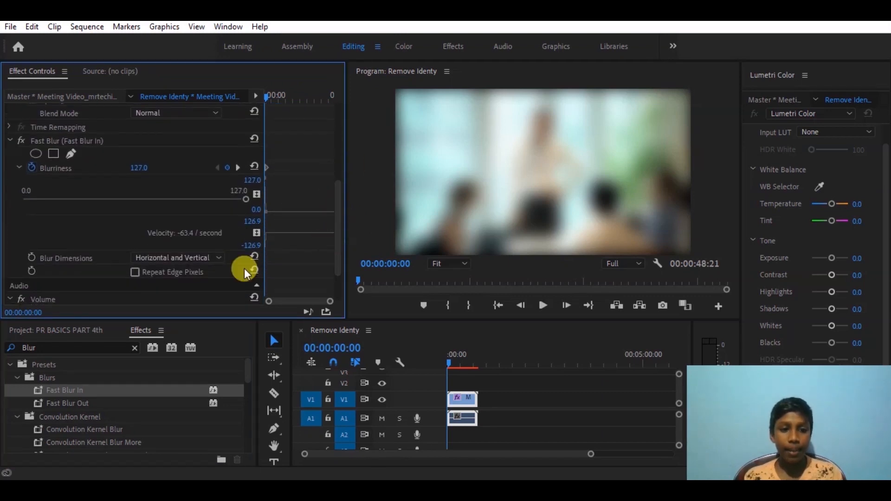
{"action": "left_click", "coordinate": [136, 272]}
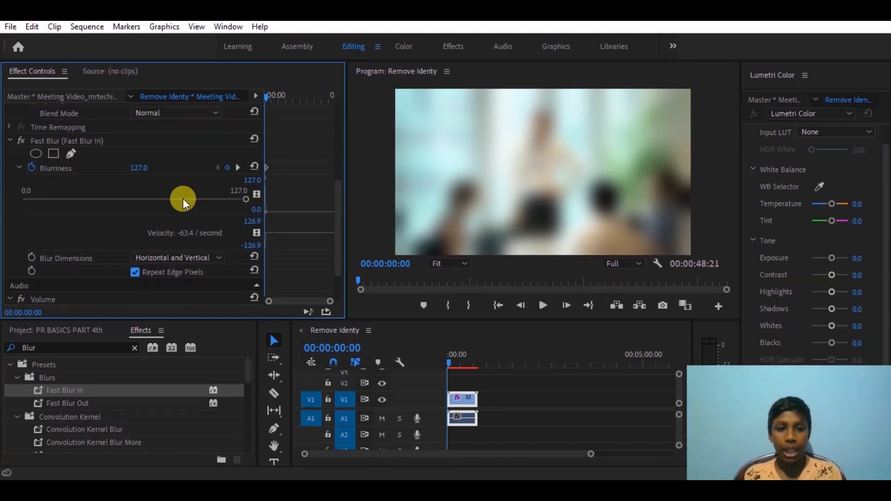
- Delete the second Blurriness keyframe near the start of the Meeting Video clip
{"action": "left_click", "coordinate": [266, 164]}
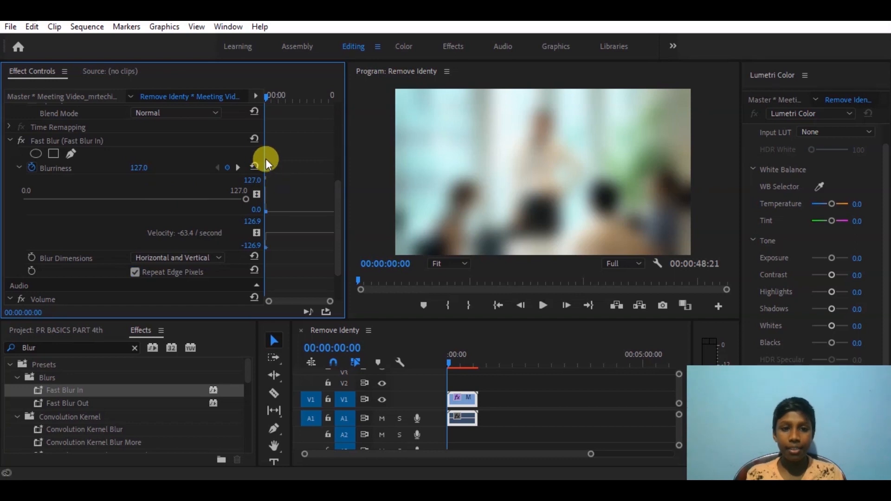
{"action": "key", "text": "Delete"}
{"action": "left_click_drag", "start_coordinate": [155, 204], "coordinate": [65, 200]}
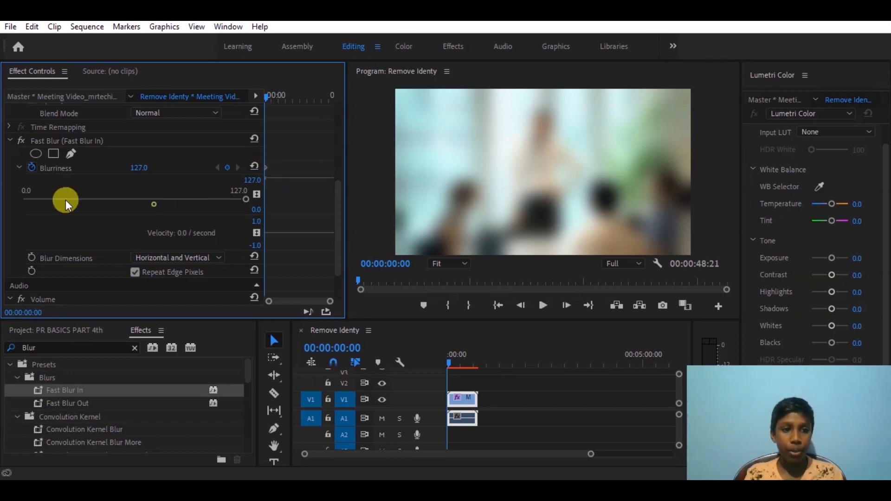
- Add an ellipse mask to the Fast Blur effect and fit it tightly around the standing man's head at 50% preview
{"action": "scroll", "coordinate": [133, 166], "scroll_direction": "up", "scroll_amount": 1}
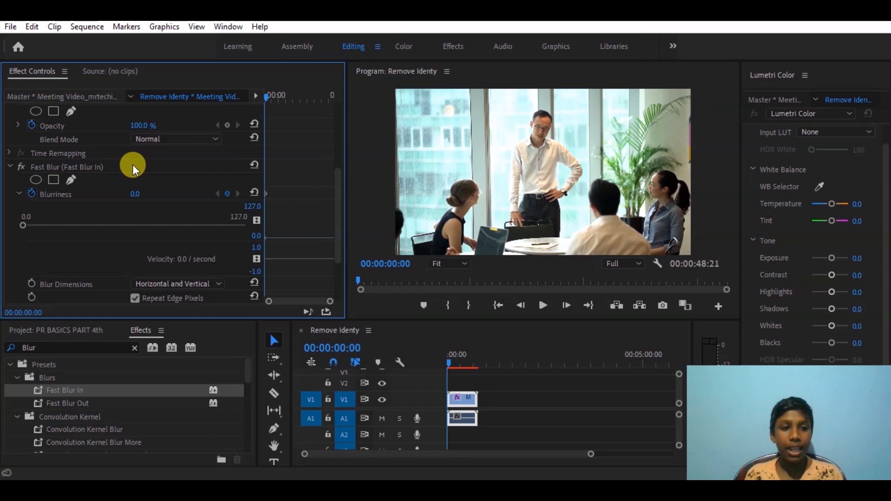
{"action": "left_click", "coordinate": [133, 167]}
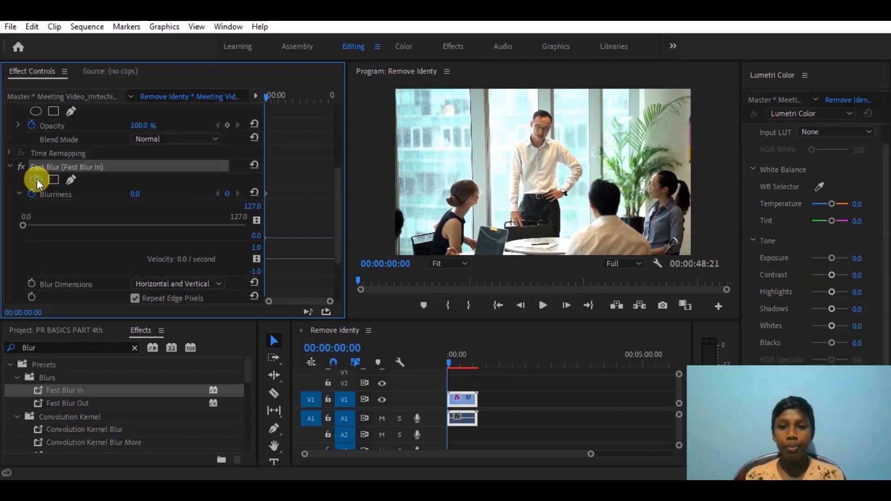
{"action": "left_click", "coordinate": [37, 179]}
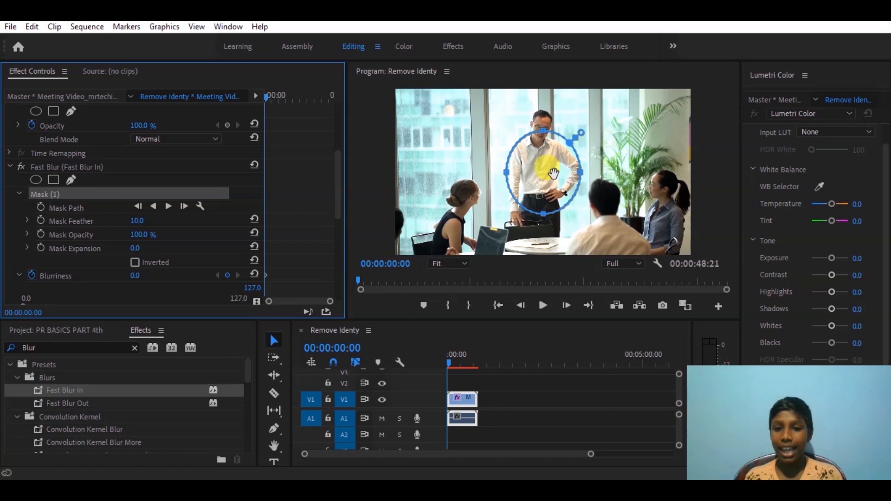
{"action": "left_click", "coordinate": [449, 263]}
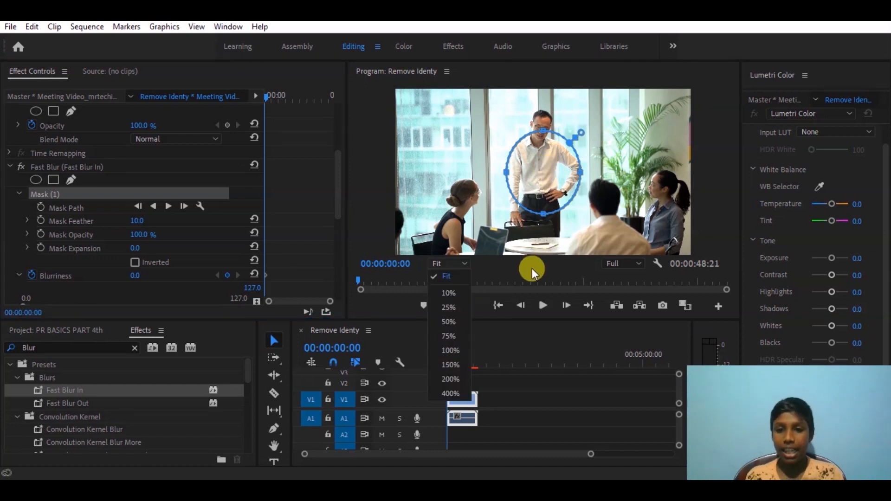
{"action": "left_click", "coordinate": [453, 320]}
{"action": "left_click_drag", "start_coordinate": [727, 176], "coordinate": [724, 157]}
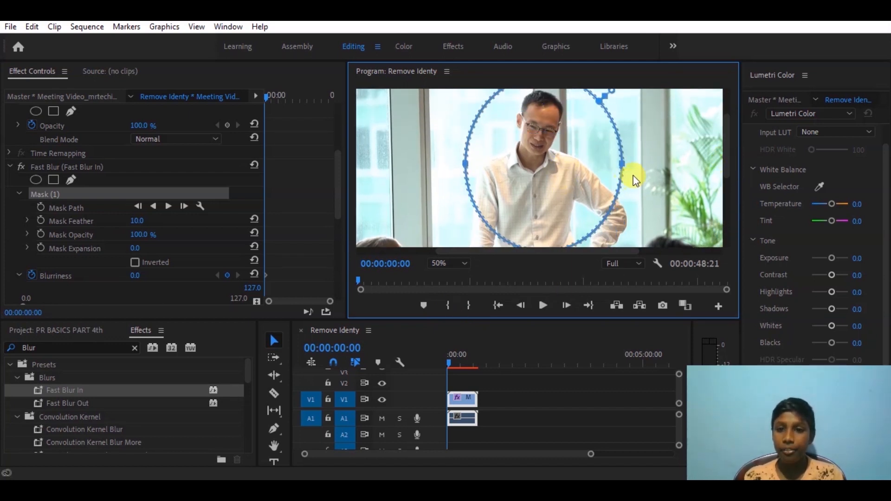
{"action": "left_click_drag", "start_coordinate": [621, 166], "coordinate": [593, 163]}
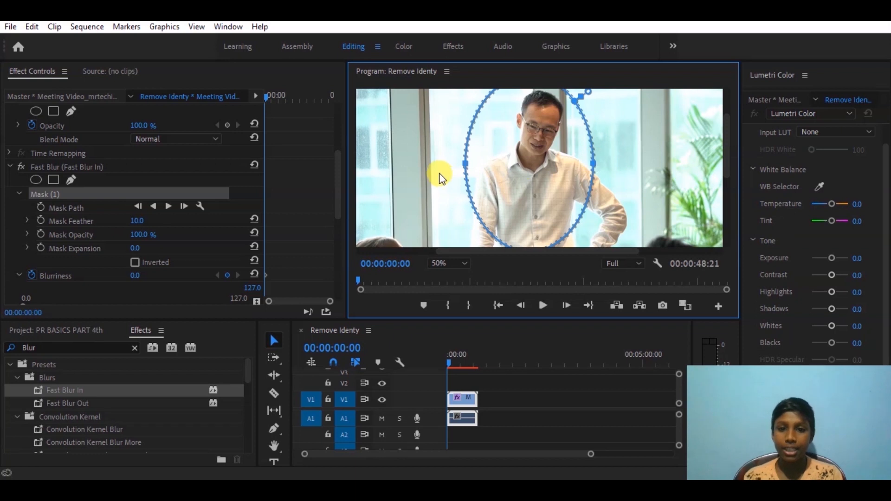
{"action": "left_click_drag", "start_coordinate": [464, 164], "coordinate": [500, 159]}
{"action": "left_click_drag", "start_coordinate": [727, 151], "coordinate": [726, 125]}
{"action": "left_click_drag", "start_coordinate": [600, 188], "coordinate": [572, 183]}
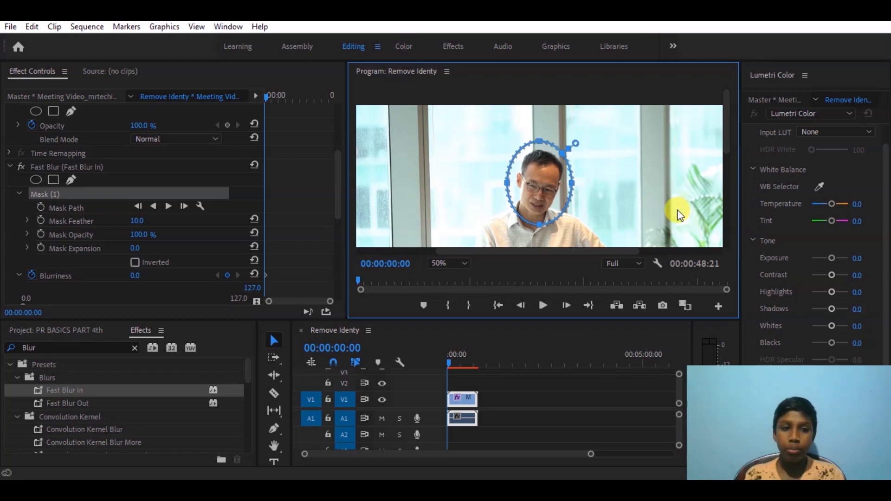
- Set the Blurriness of the masked Fast Blur on the man's face to 71.3
{"action": "left_click_drag", "start_coordinate": [338, 183], "coordinate": [336, 214]}
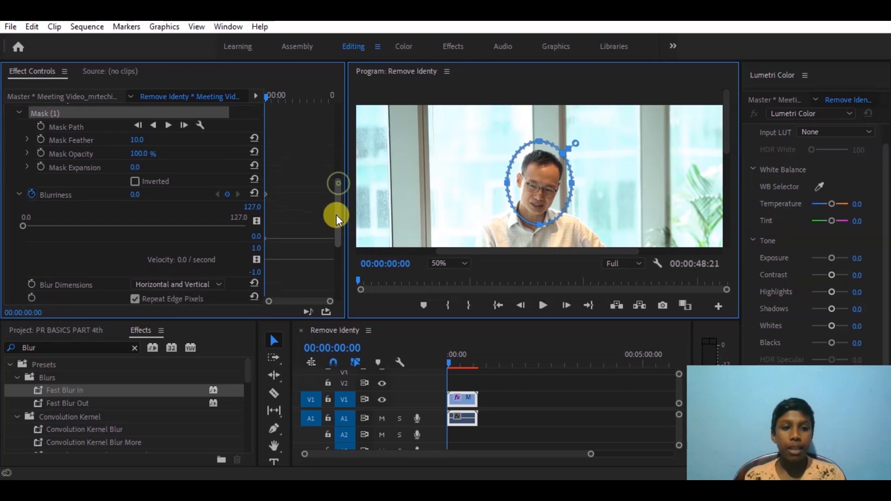
{"action": "left_click_drag", "start_coordinate": [188, 212], "coordinate": [266, 202]}
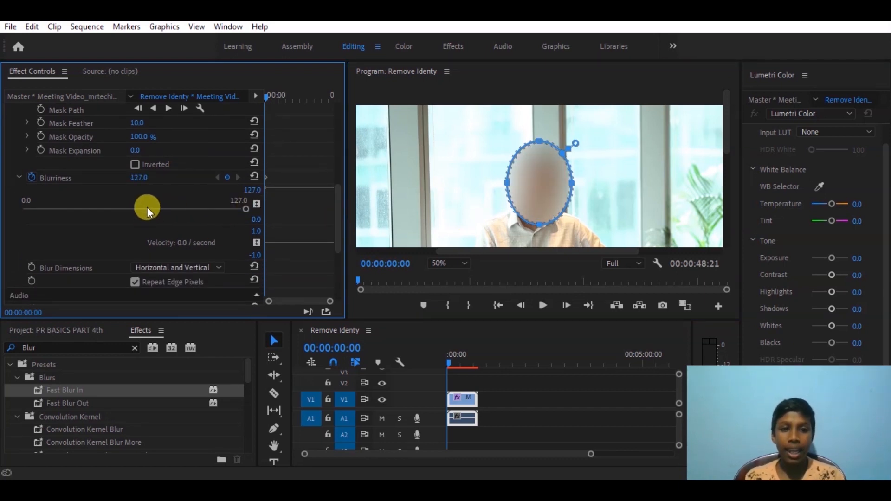
{"action": "left_click", "coordinate": [542, 402]}
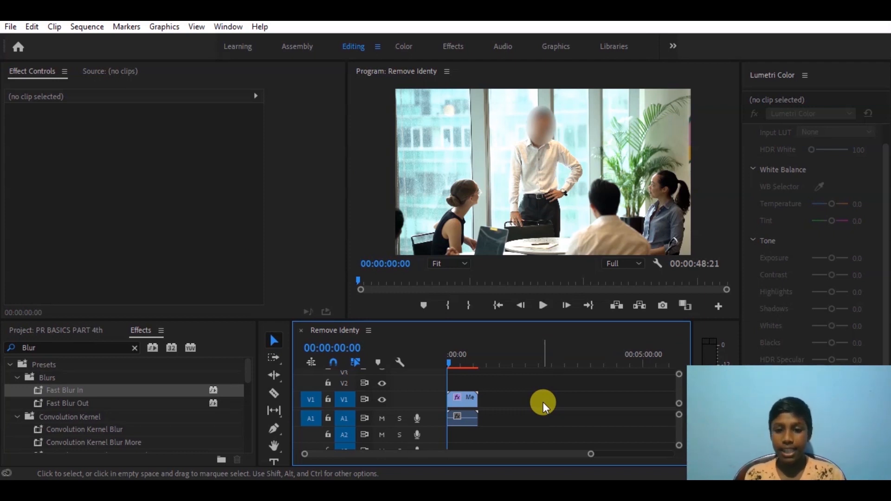
- Adjust the Mask Feather of the face blur mask on the Meeting Video clip
{"action": "left_click", "coordinate": [463, 397]}
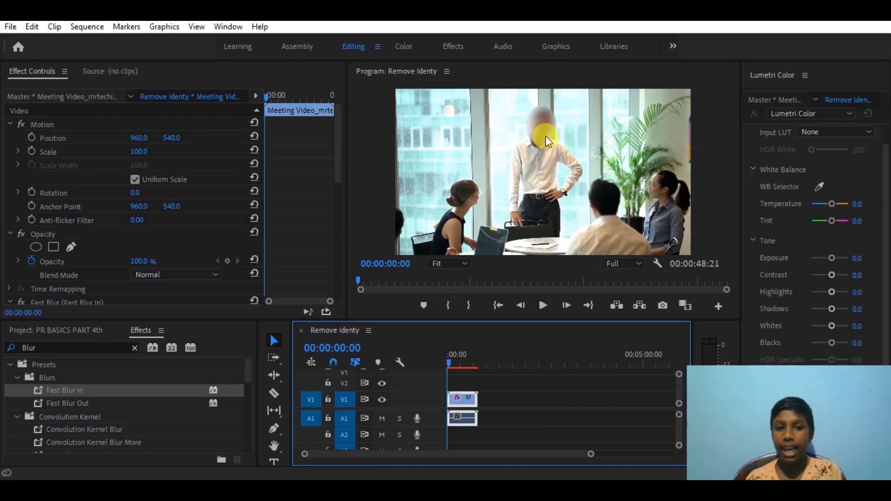
{"action": "left_click_drag", "start_coordinate": [338, 132], "coordinate": [339, 205]}
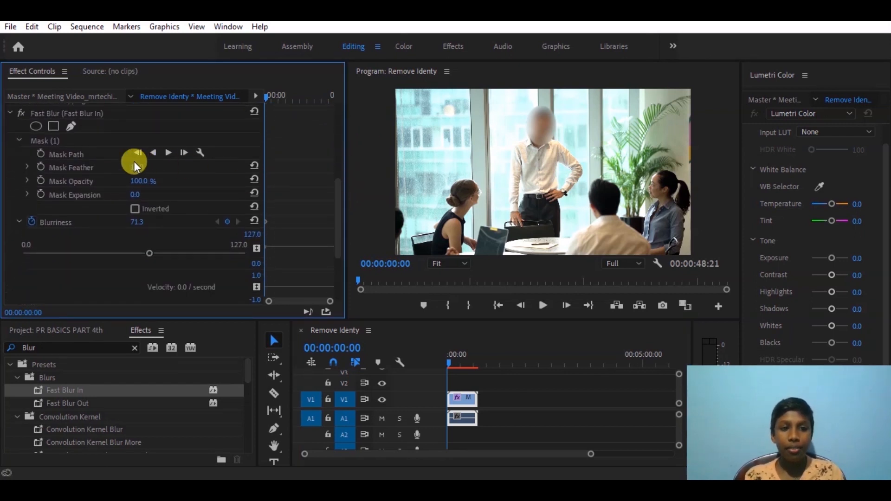
{"action": "left_click_drag", "start_coordinate": [134, 167], "coordinate": [536, 292]}
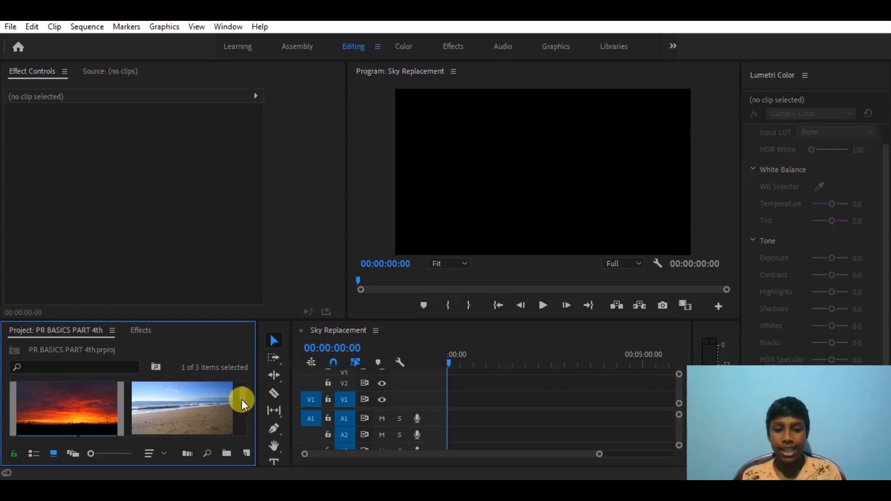
- Place the beach clip at the start of V1 in the Sky Replacement sequence and select it
{"action": "left_click", "coordinate": [195, 411]}
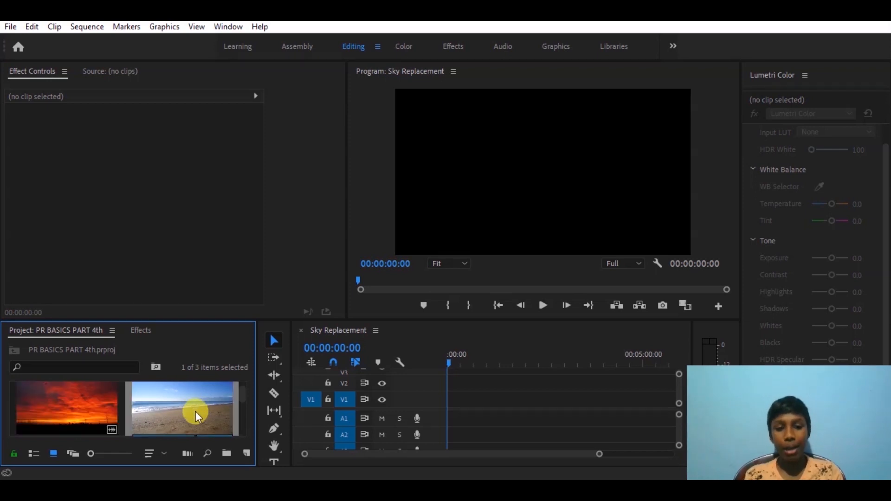
{"action": "left_click_drag", "start_coordinate": [196, 414], "coordinate": [464, 403]}
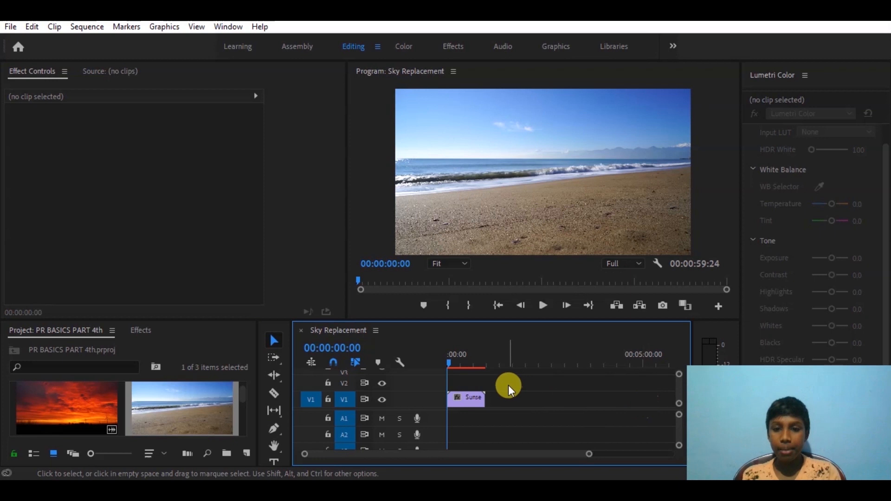
{"action": "left_click", "coordinate": [474, 404]}
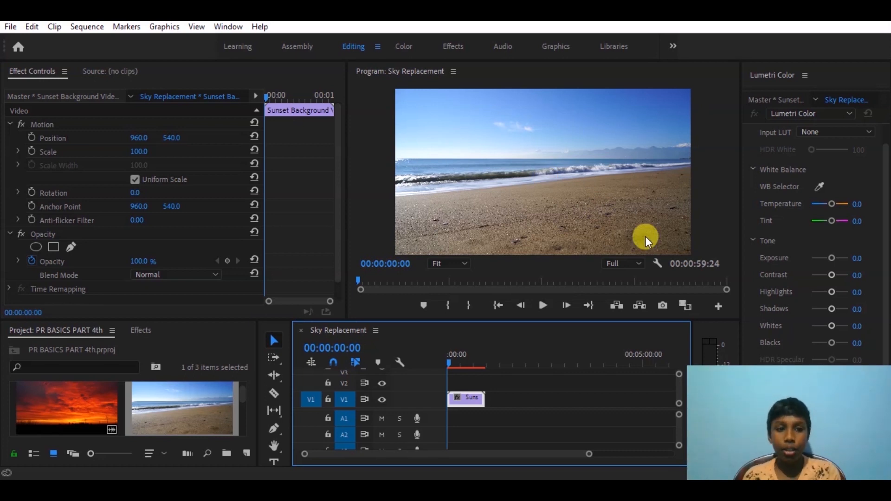
- Draw a freeform Opacity mask around the sky along the sea horizon at 50% preview, and fit the whole frame again
{"action": "left_click", "coordinate": [32, 69]}
{"action": "left_click", "coordinate": [55, 229]}
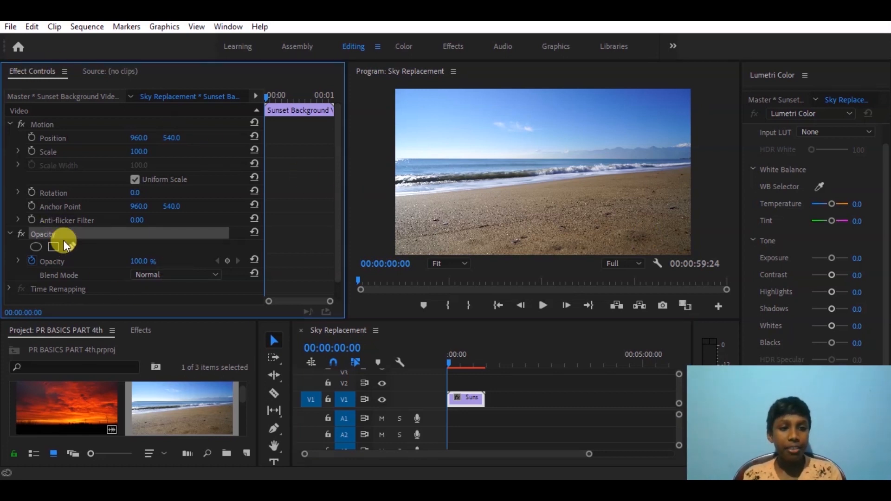
{"action": "left_click", "coordinate": [72, 247]}
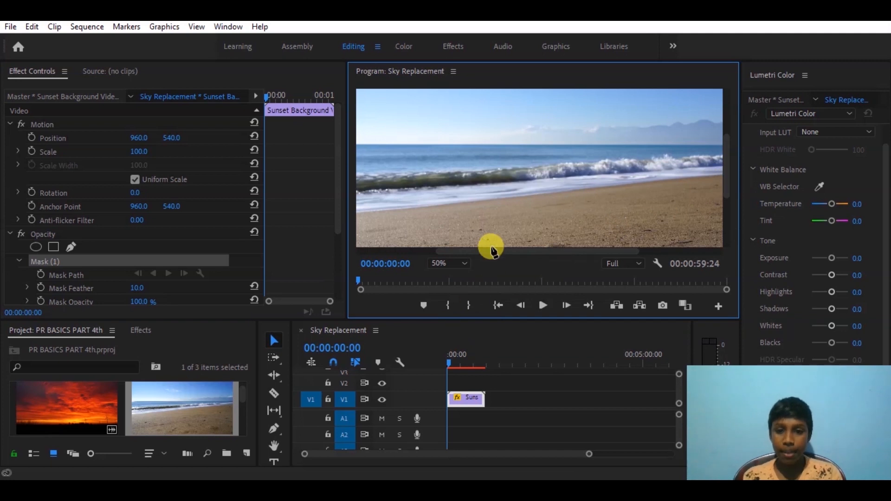
{"action": "left_click_drag", "start_coordinate": [493, 251], "coordinate": [518, 250]}
{"action": "left_click", "coordinate": [373, 141]}
{"action": "left_click", "coordinate": [452, 262]}
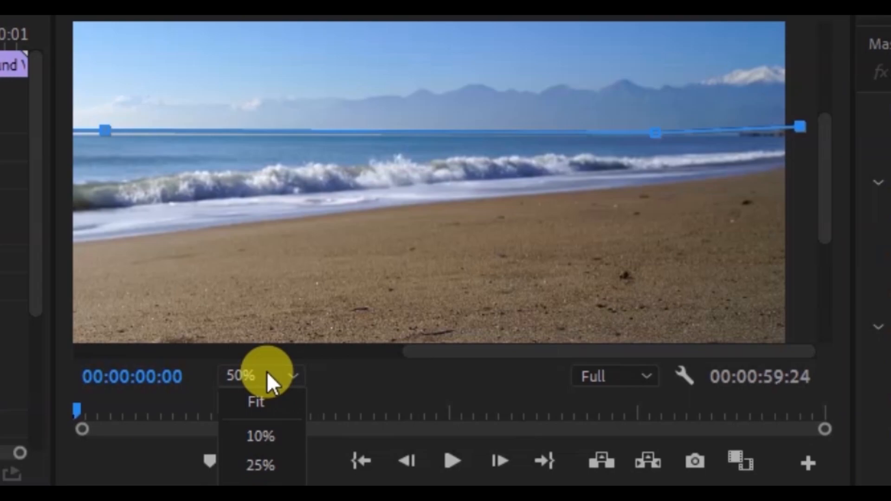
{"action": "left_click", "coordinate": [256, 402]}
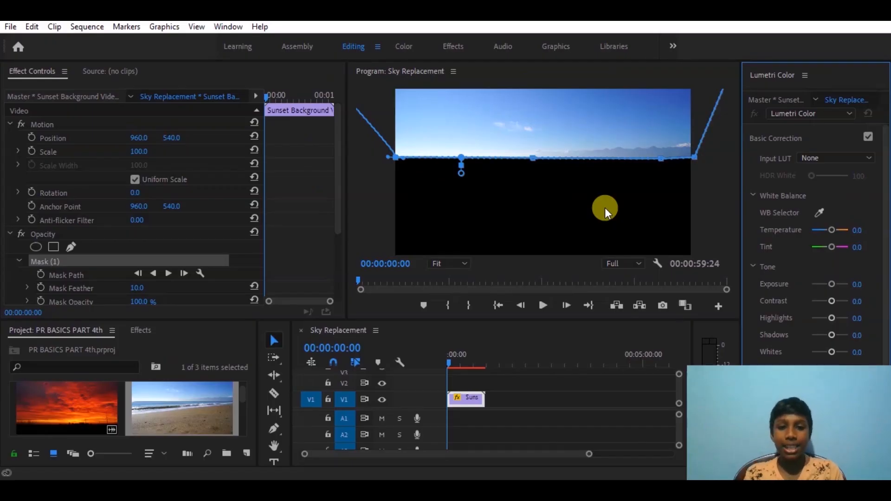
- Invert the beach clip's sky mask so that the sea and sand are kept and the sky is cut out
{"action": "left_click_drag", "start_coordinate": [341, 172], "coordinate": [340, 218]}
{"action": "left_click", "coordinate": [110, 234]}
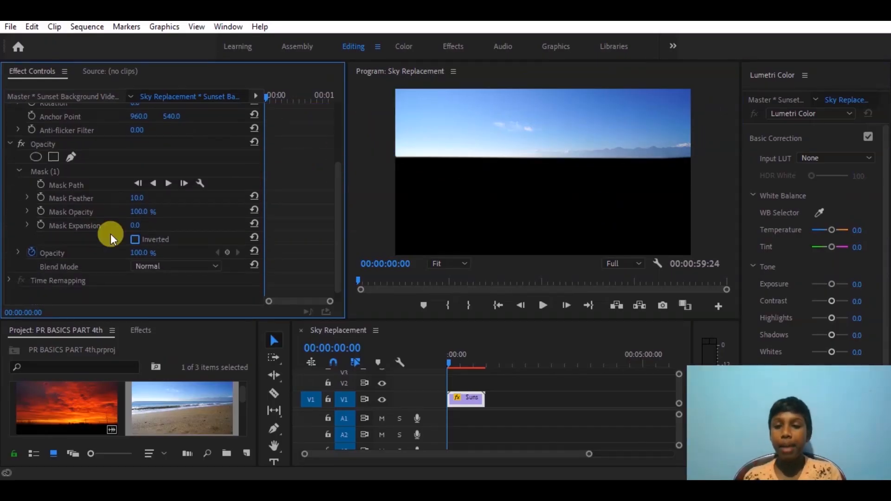
{"action": "left_click", "coordinate": [135, 239]}
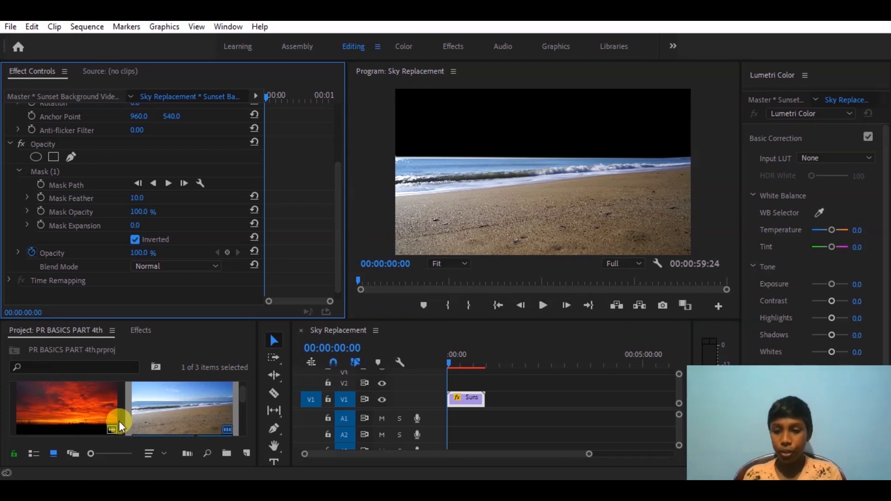
- Place the red sunset sky clip on V2 at the start of the Sky Replacement sequence
{"action": "left_click", "coordinate": [45, 403]}
{"action": "left_click_drag", "start_coordinate": [45, 403], "coordinate": [456, 384]}
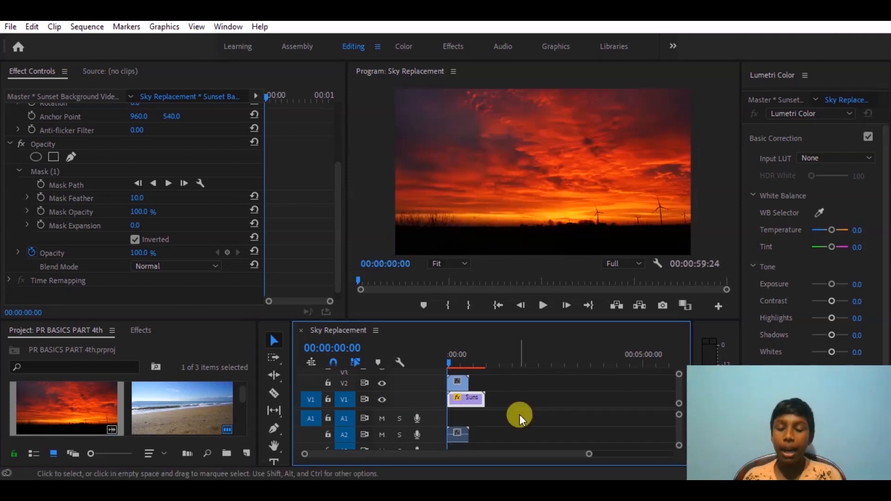
{"action": "left_click", "coordinate": [467, 383]}
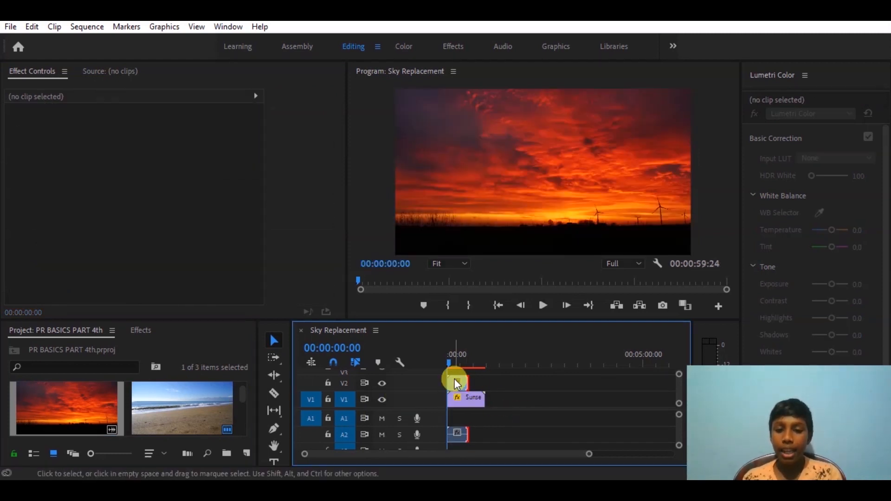
- Move the masked beach clip from V1 to V3, above the red sunset sky clip
{"action": "left_click", "coordinate": [456, 383]}
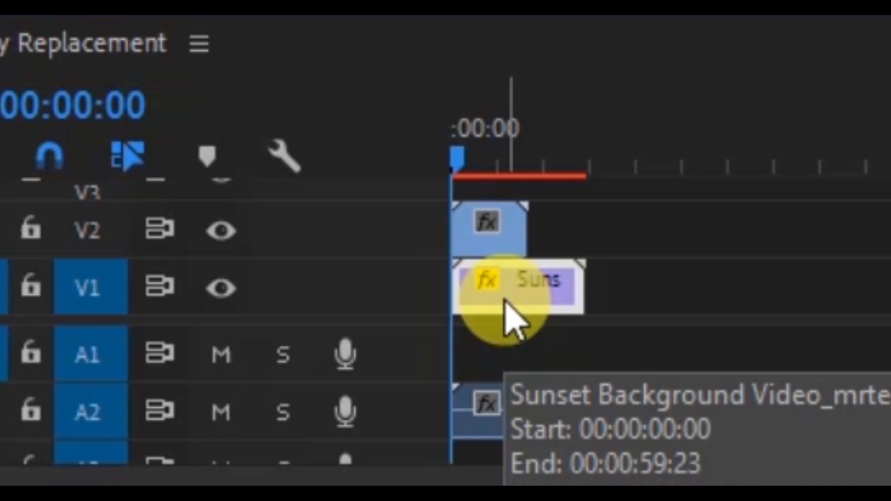
{"action": "left_click_drag", "start_coordinate": [505, 300], "coordinate": [501, 222]}
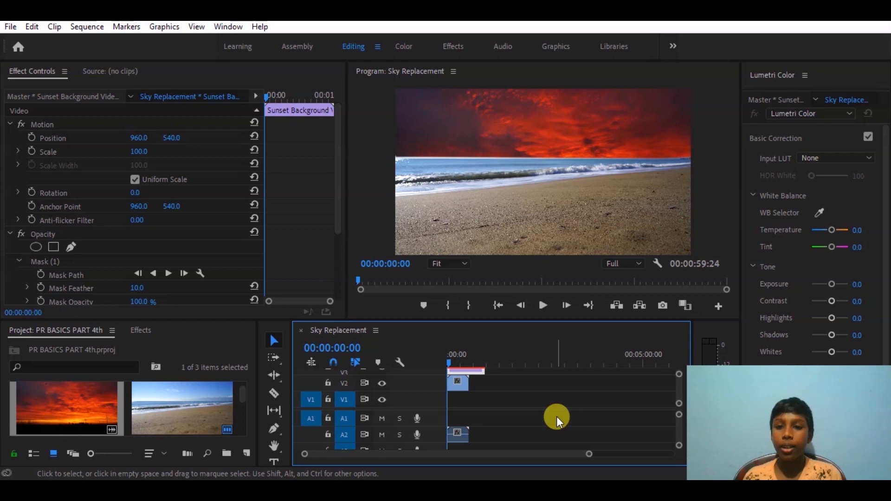
{"action": "left_click", "coordinate": [556, 416]}
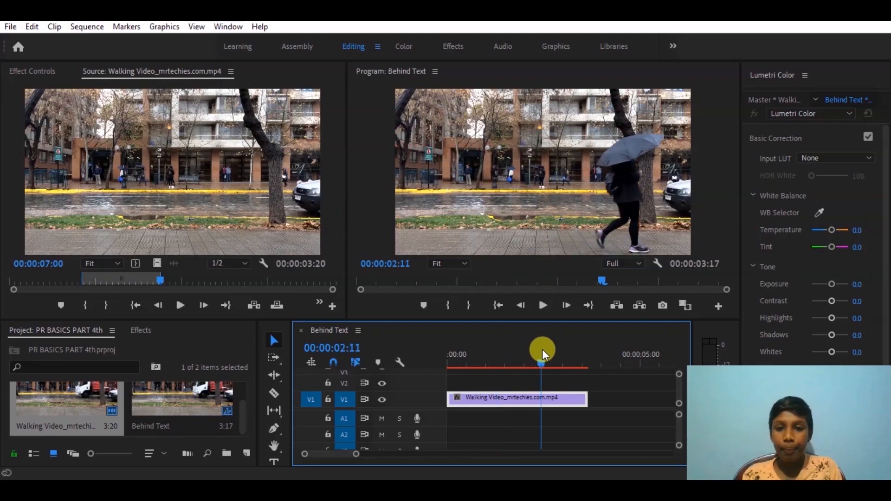
- Go to 00:00:00:21 in the Behind Text sequence and add a text layer reading "Visual i" over the walking video
{"action": "mouse_move", "coordinate": [542, 349]}
{"action": "left_mouse_down"}
{"action": "mouse_move", "coordinate": [433, 346]}
{"action": "mouse_move", "coordinate": [536, 340]}
{"action": "left_mouse_up"}
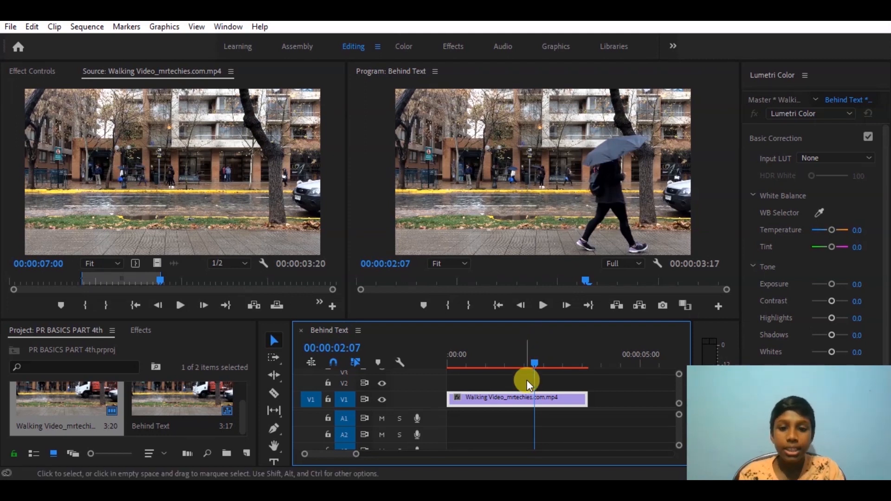
{"action": "left_click_drag", "start_coordinate": [519, 366], "coordinate": [480, 370]}
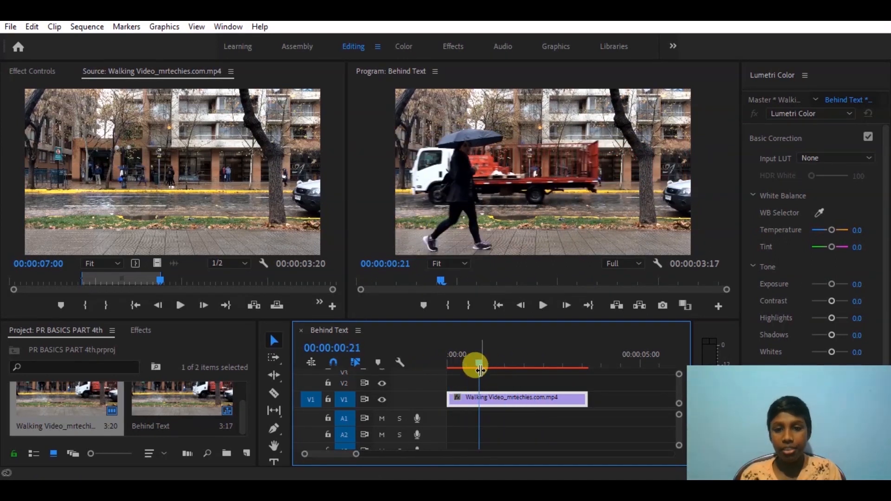
{"action": "left_click", "coordinate": [274, 460]}
{"action": "left_click", "coordinate": [468, 169]}
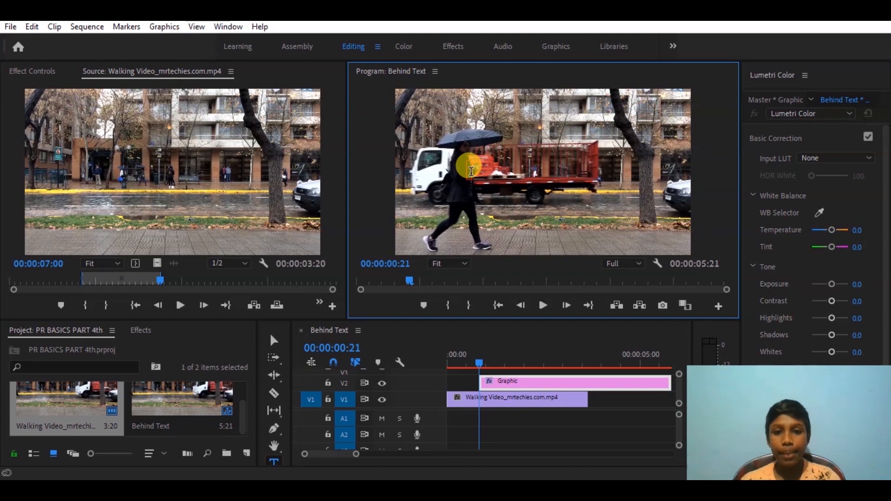
{"action": "type", "text": "Visual"}
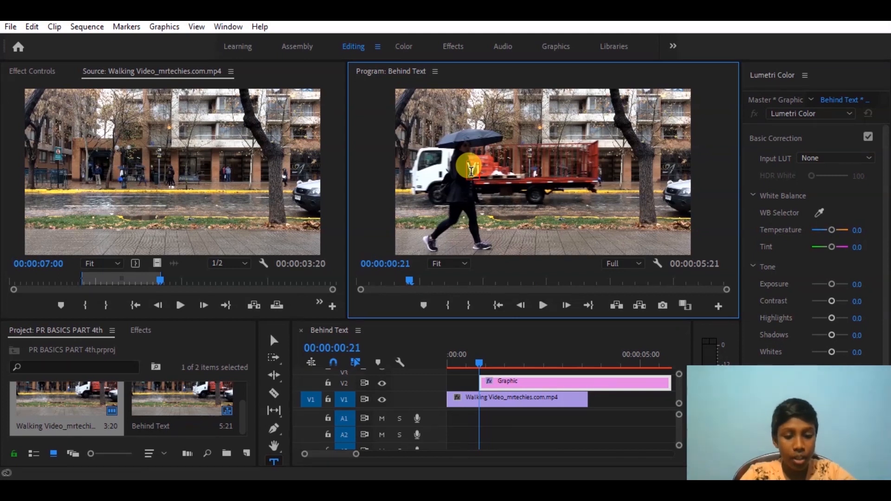
{"action": "type", "text": " j"}
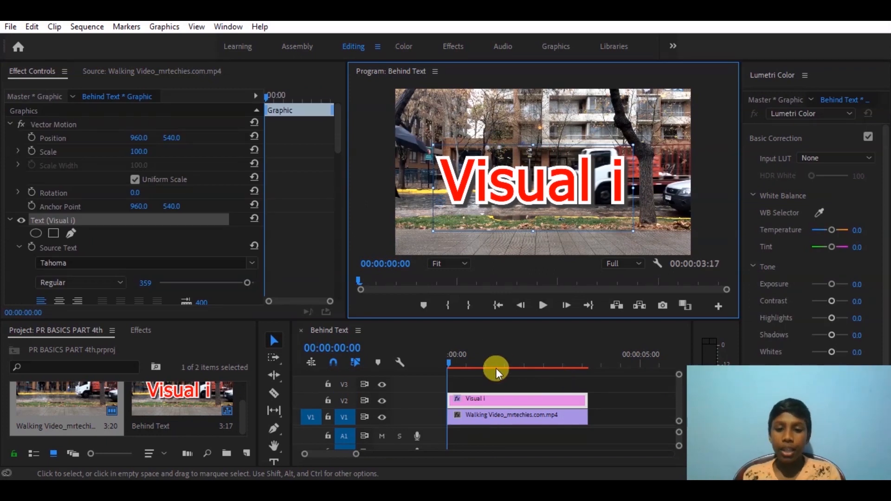
- Go to 00:00:01:13 and duplicate the Walking Video clip from V1 onto V3, above the "Visual i" text
{"action": "left_click", "coordinate": [507, 363]}
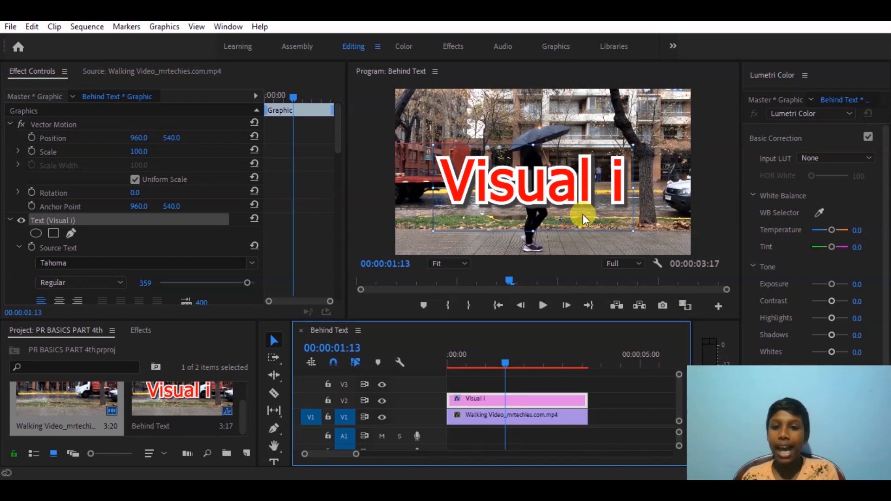
{"action": "left_click", "coordinate": [548, 414]}
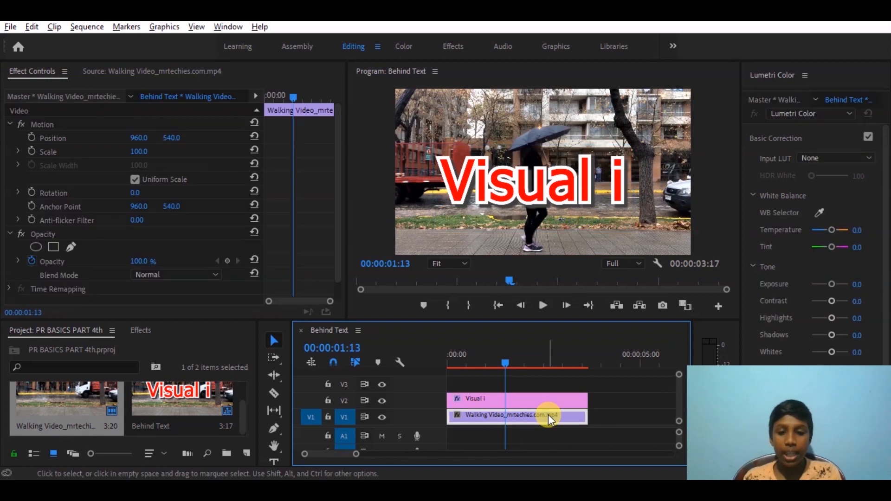
{"action": "left_click_drag", "start_coordinate": [547, 419], "coordinate": [544, 388]}
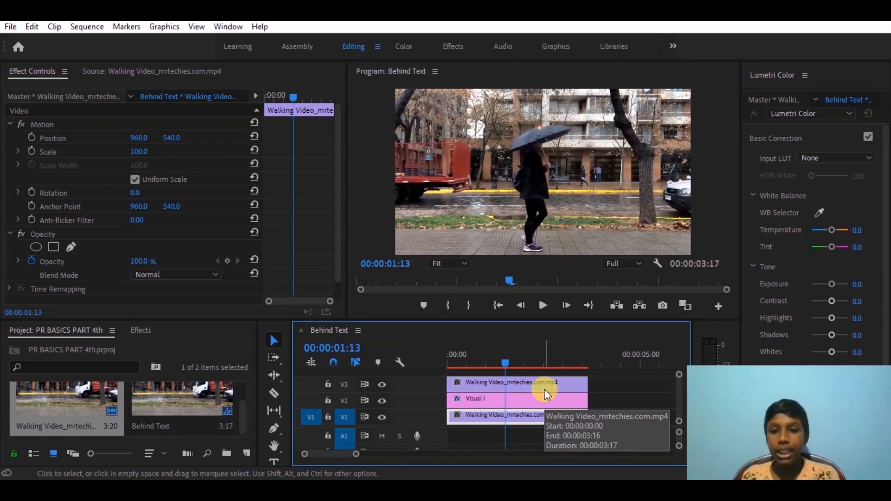
- Draw a free-form opacity mask around the umbrella on the V3 Walking Video clip at 00:00:00:00, with the V3 track hidden
{"action": "left_click", "coordinate": [514, 388]}
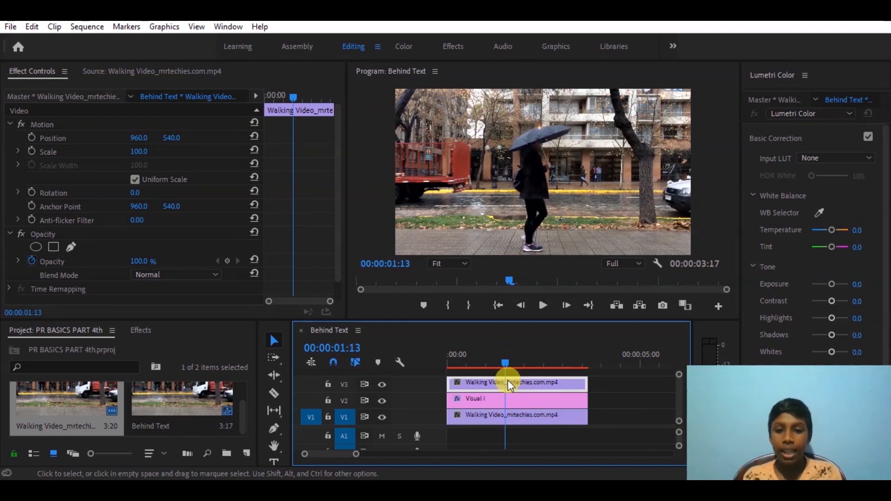
{"action": "left_click_drag", "start_coordinate": [505, 360], "coordinate": [388, 364]}
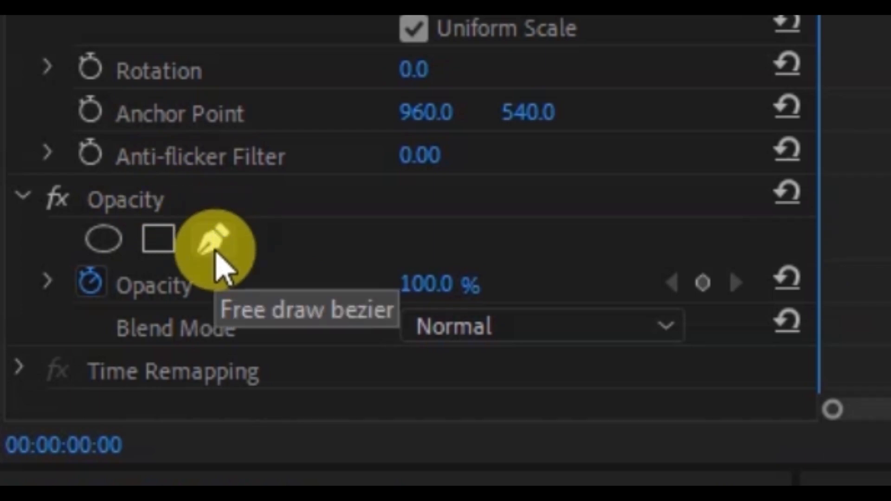
{"action": "left_click", "coordinate": [214, 246]}
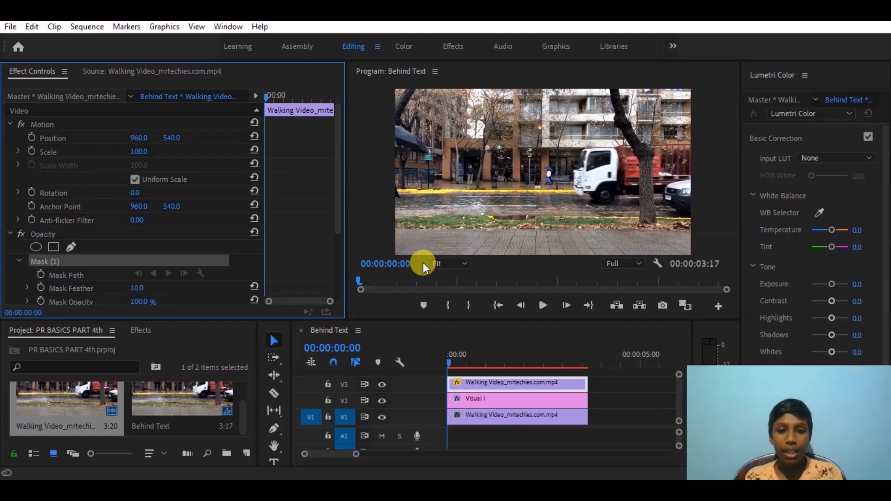
{"action": "left_click", "coordinate": [445, 263]}
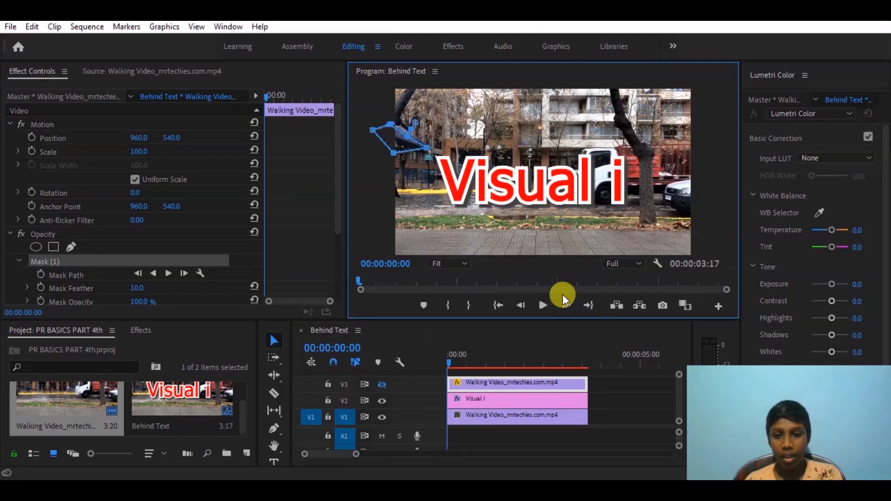
- Start keyframing the mask path at 00:00:00:00 and advance frame by frame to 00:00:00:06
{"action": "left_click", "coordinate": [41, 275]}
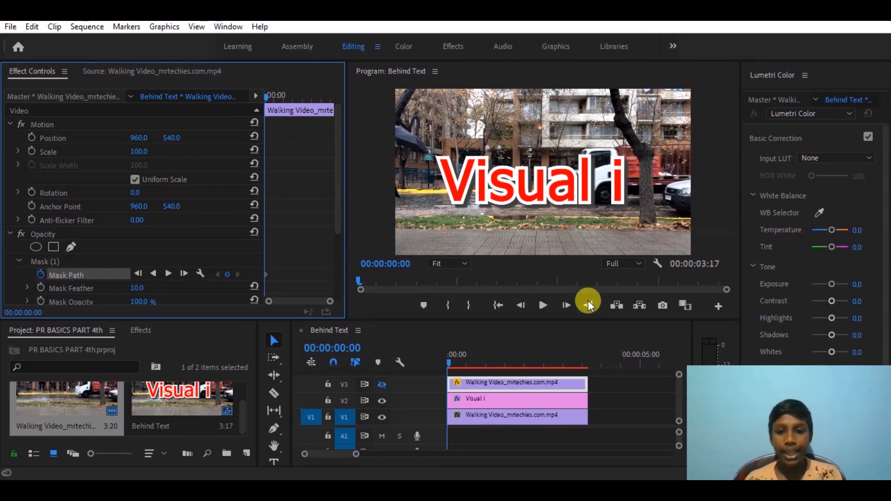
{"action": "left_click", "coordinate": [564, 305]}
{"action": "left_click", "coordinate": [565, 305]}
{"action": "left_click", "coordinate": [564, 305]}
{"action": "left_click", "coordinate": [564, 305]}
{"action": "left_click", "coordinate": [565, 305]}
{"action": "left_click", "coordinate": [564, 305]}
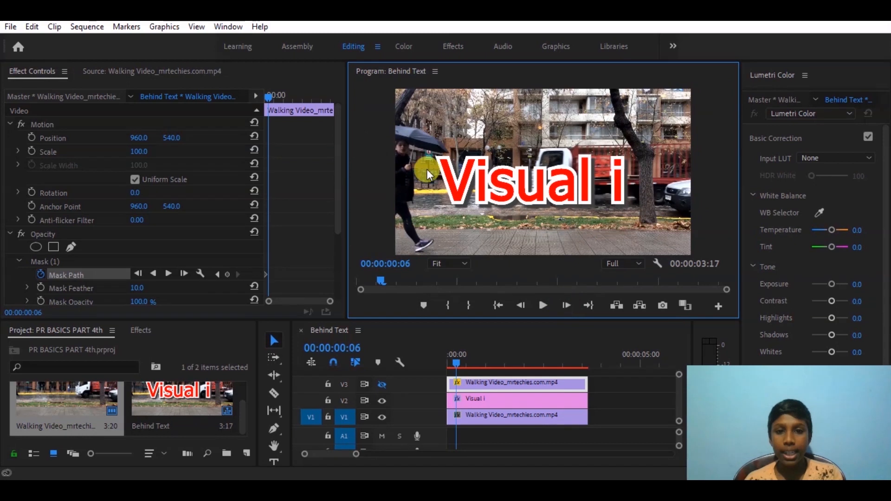